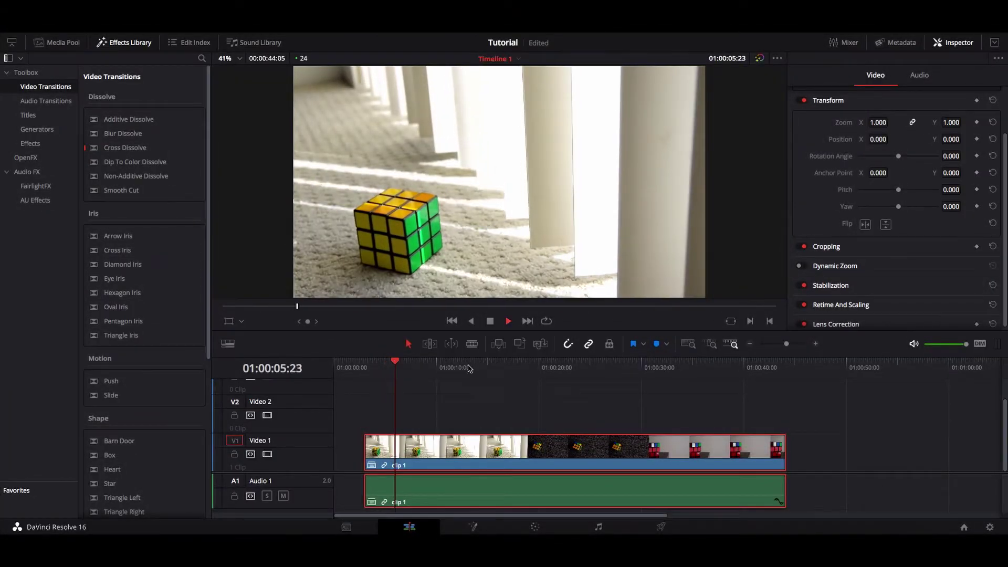
- Preview the carpet and cube-on-grey shots, then return near the clip start
left_click(548, 367)
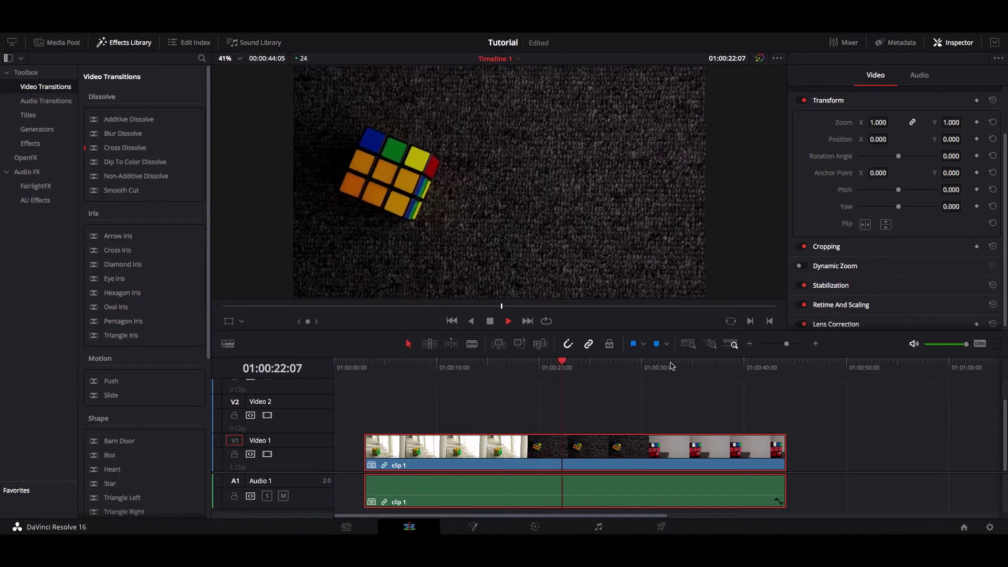
left_click(681, 367)
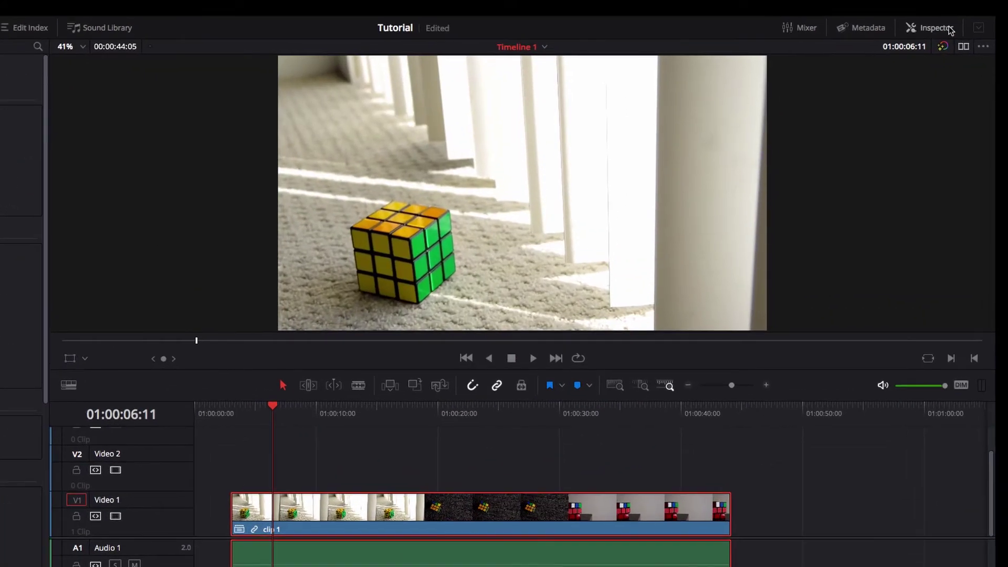
left_click(952, 42)
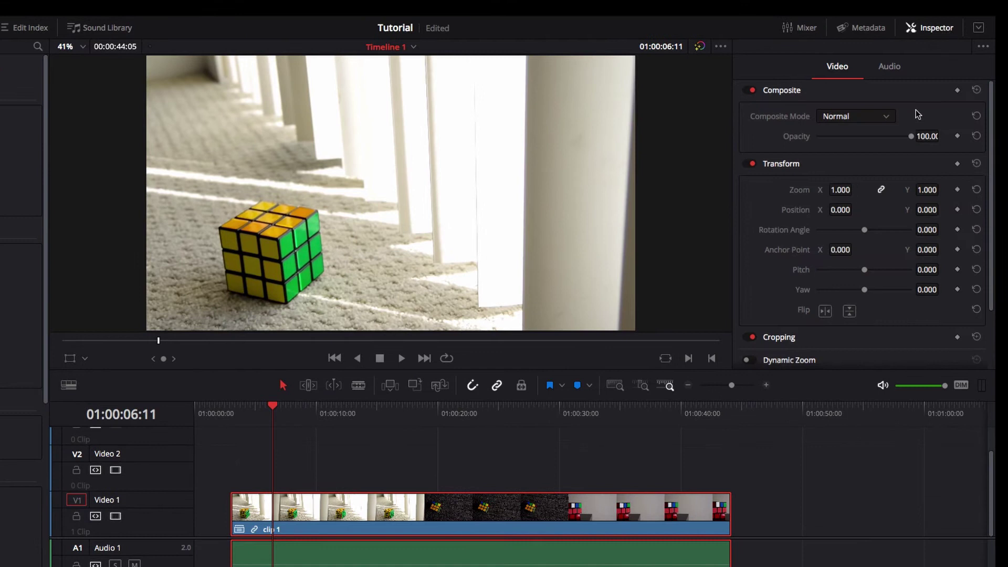
- Try cropping strips off the clip's right and left edges and play it back
scroll(847, 270, "down", 3)
left_click(811, 269)
left_click_drag(817, 310, 828, 316)
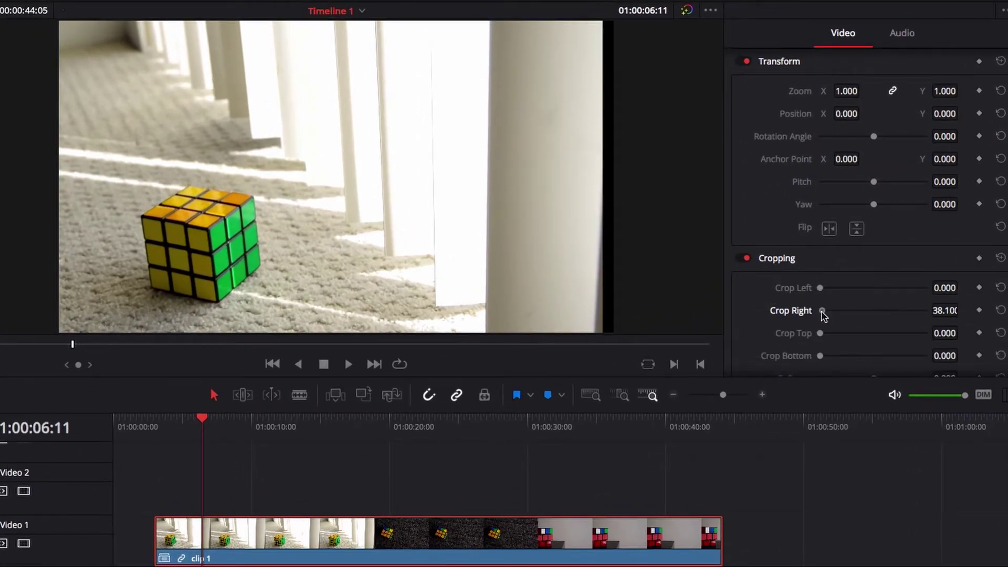
left_click_drag(819, 289, 825, 290)
key("space")
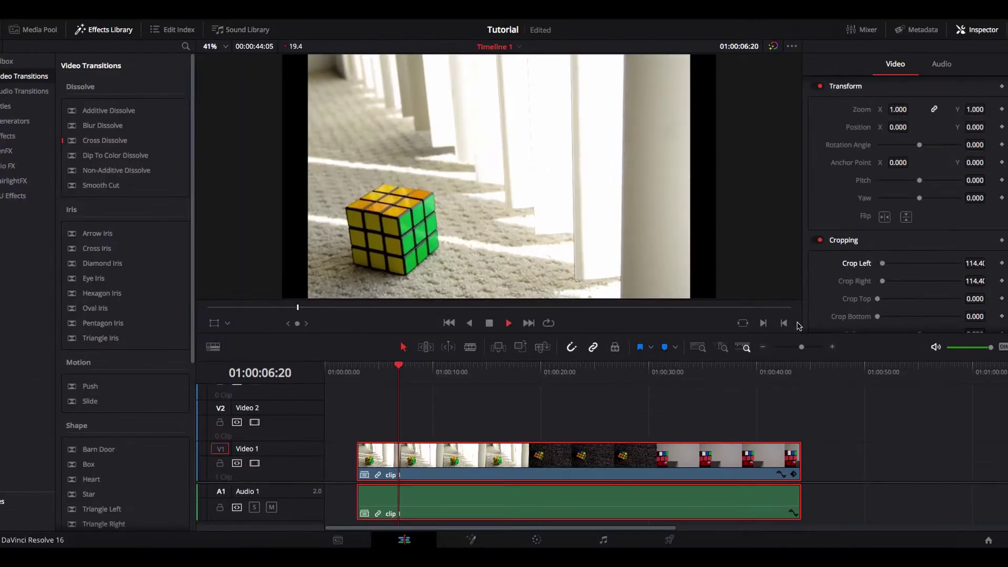
- Crop about 100 px off the top and bottom for a letterbox, then play back
left_click(412, 428)
left_click(703, 371)
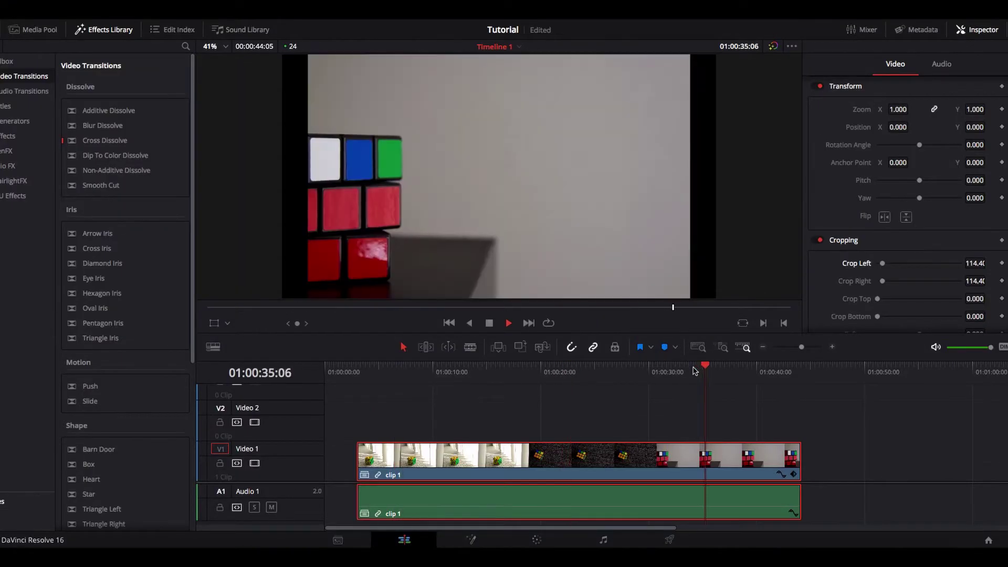
left_click(400, 371)
left_click_drag(877, 298, 855, 324)
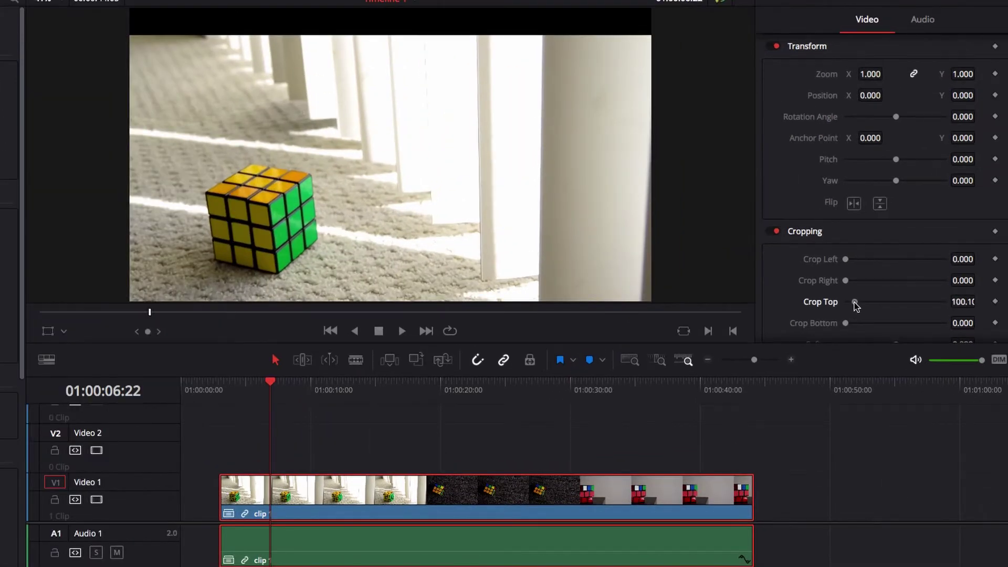
key("space")
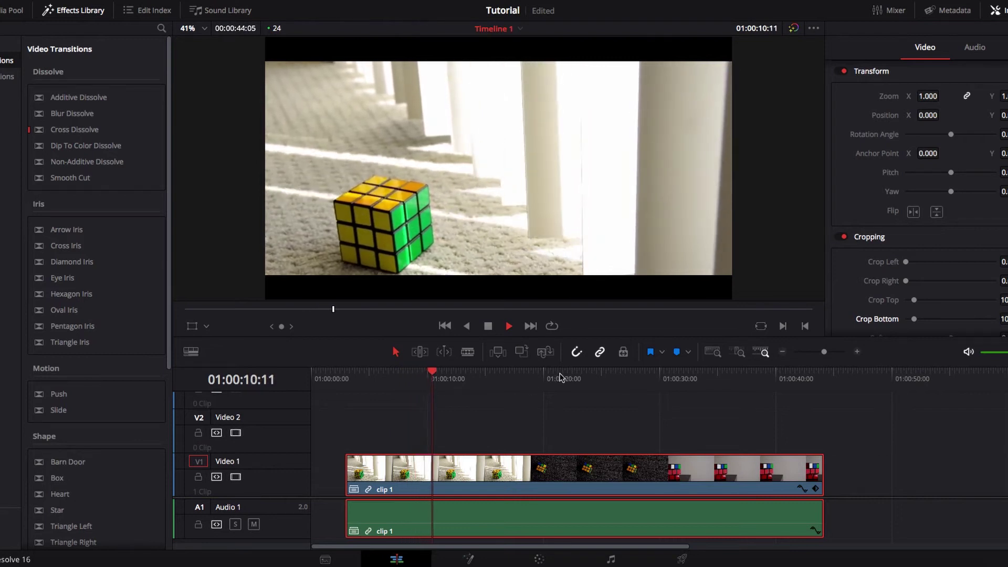
- Preview the carpet shot and later cube shot of the uncropped, full-frame clip
left_click(581, 377)
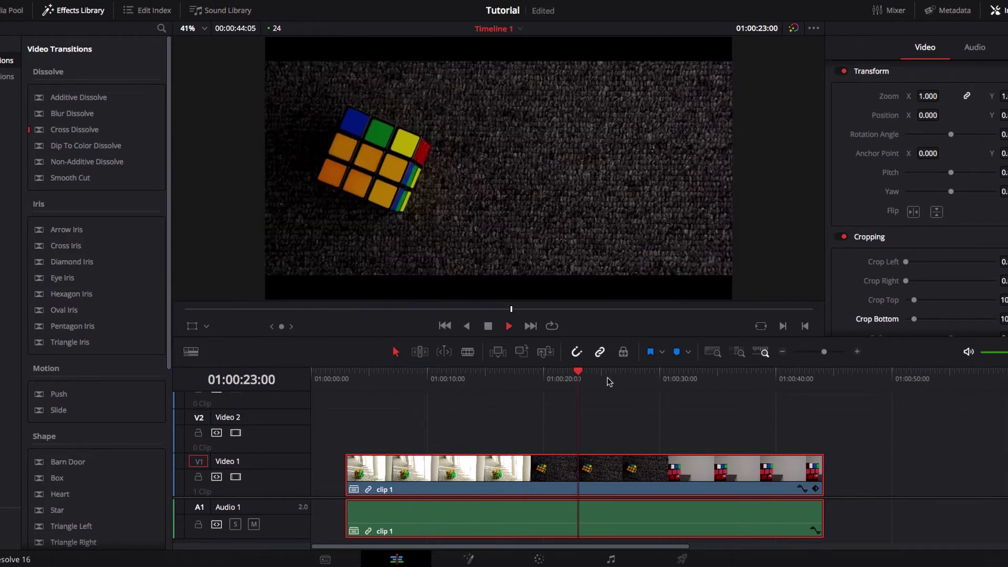
left_click(726, 376)
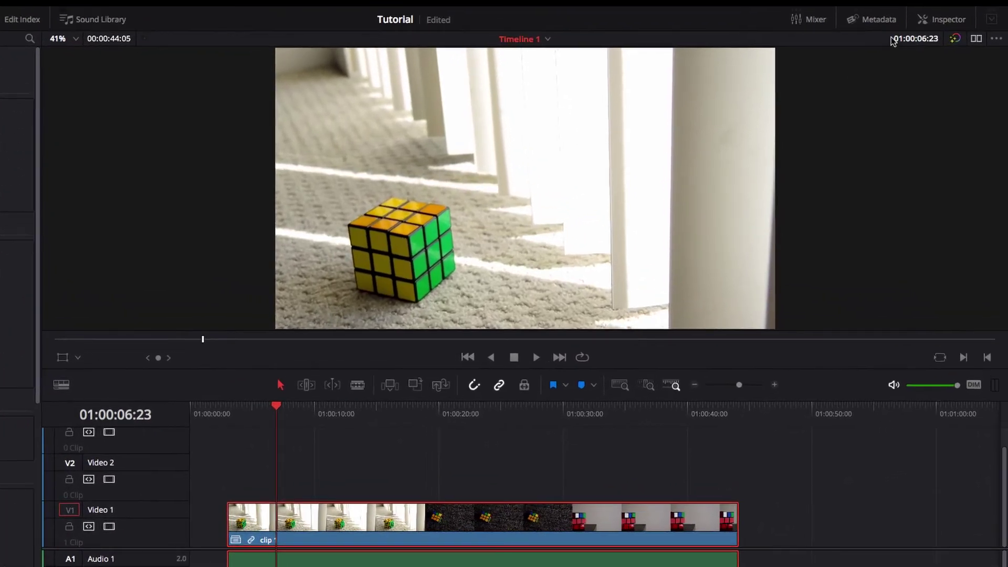
- Add a Crop Left keyframe of about 870 px at the clip's start
left_click(945, 21)
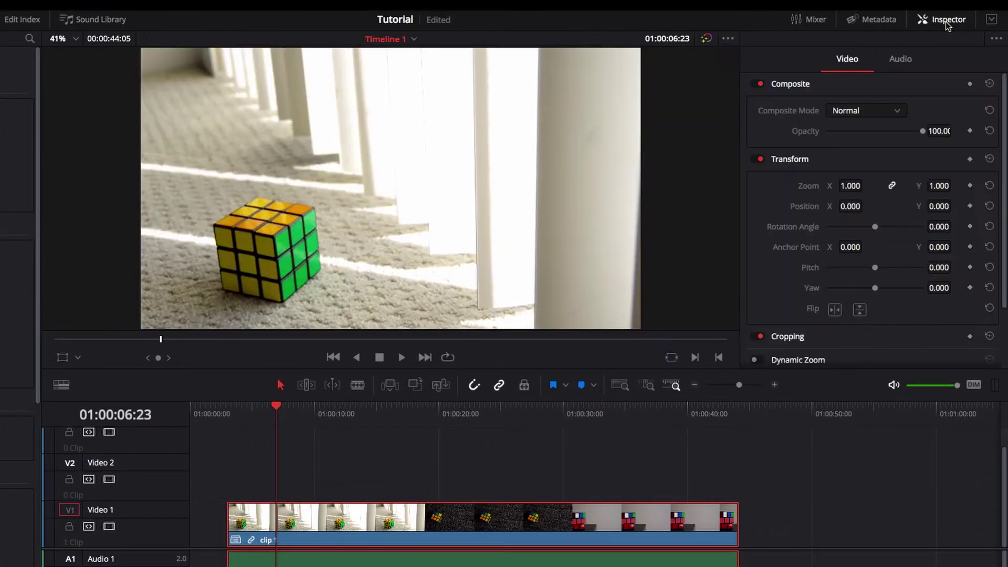
scroll(874, 266, "down", 4)
left_click(873, 262)
scroll(873, 265, "down", 6)
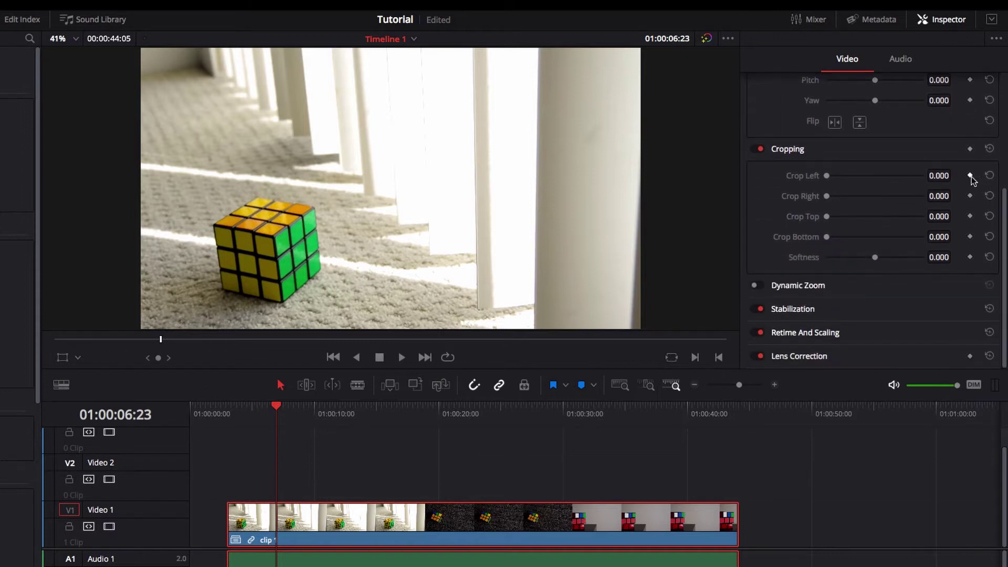
left_click(970, 176)
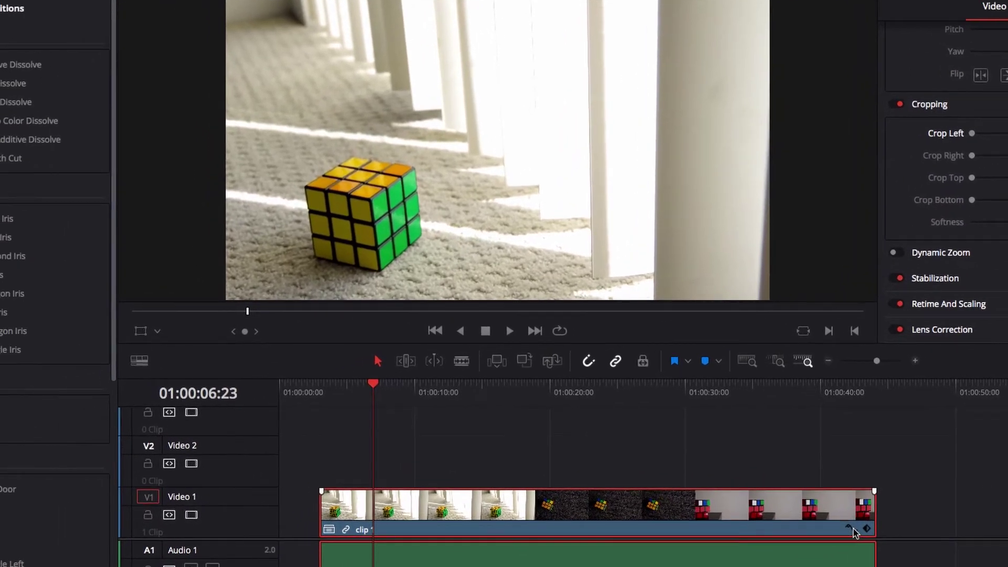
left_click(849, 528)
scroll(382, 495, "down", 3)
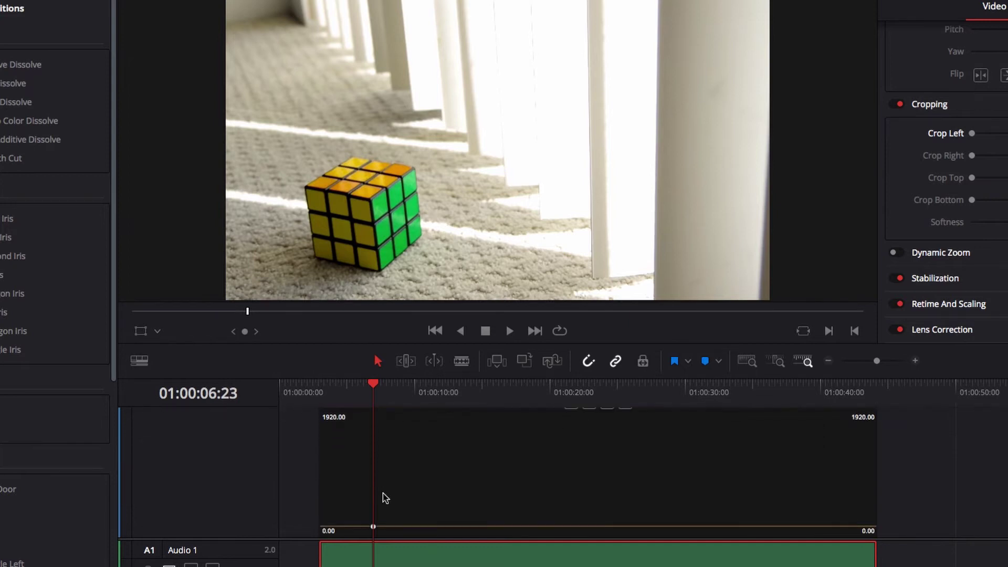
left_click_drag(374, 526, 314, 480)
- Add a second Crop Left keyframe at 0 px at the clip's end
left_click(841, 386)
left_click(937, 334)
left_click_drag(841, 480, 894, 536)
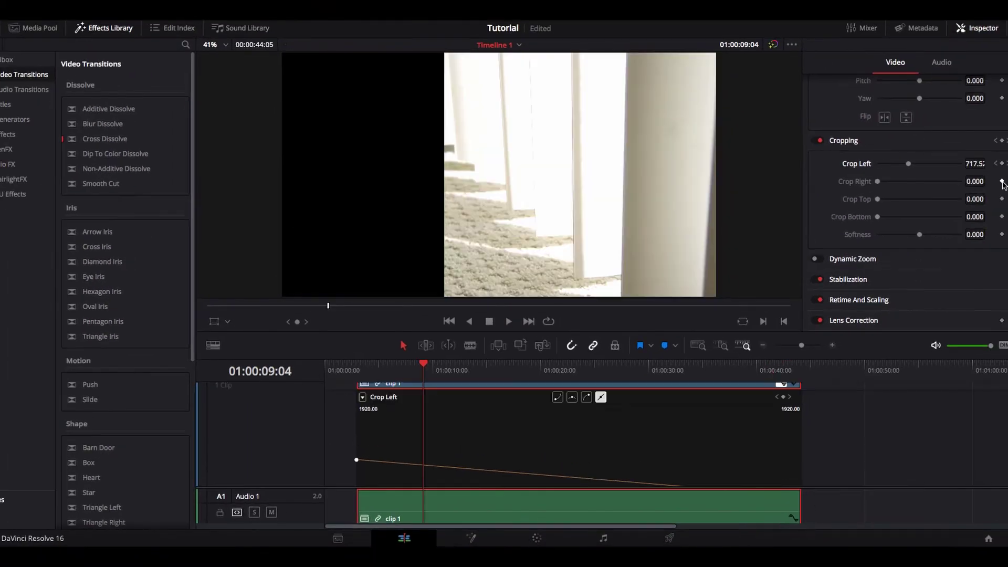
- Keyframe Crop Right from about 870 px at the clip start to 0 at the end
left_click(1001, 181)
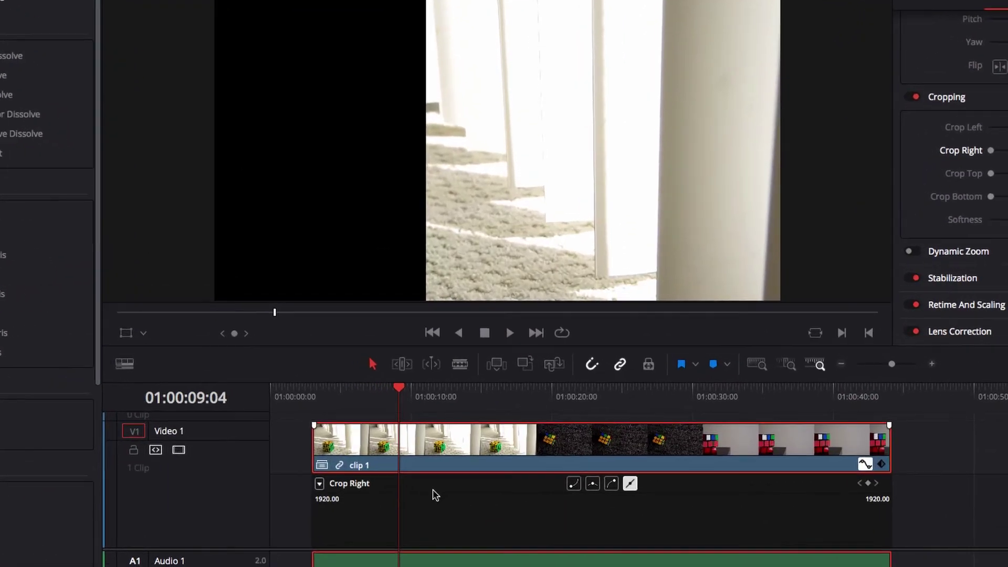
scroll(450, 444, "down", 2)
left_click_drag(398, 535, 304, 488)
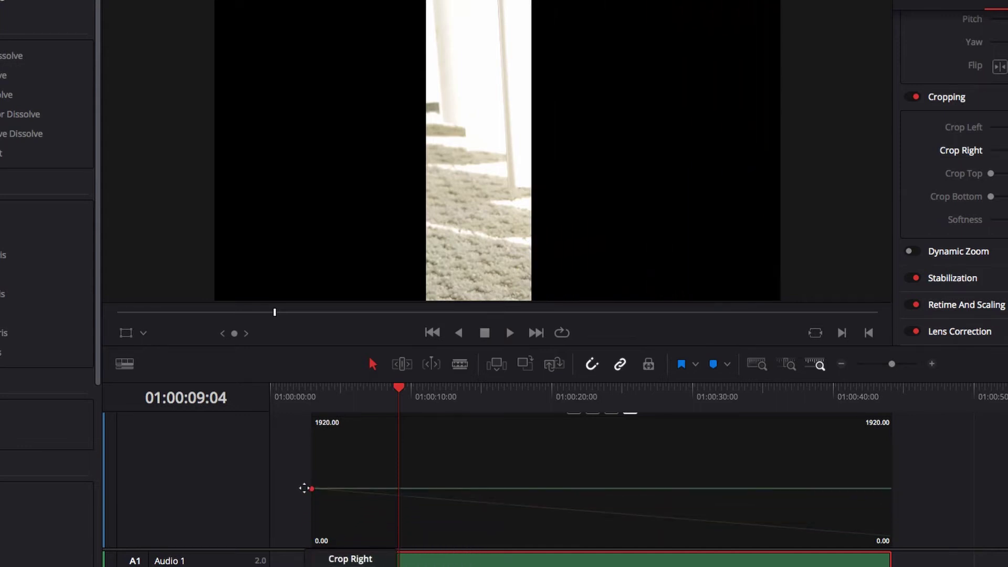
left_click(838, 393)
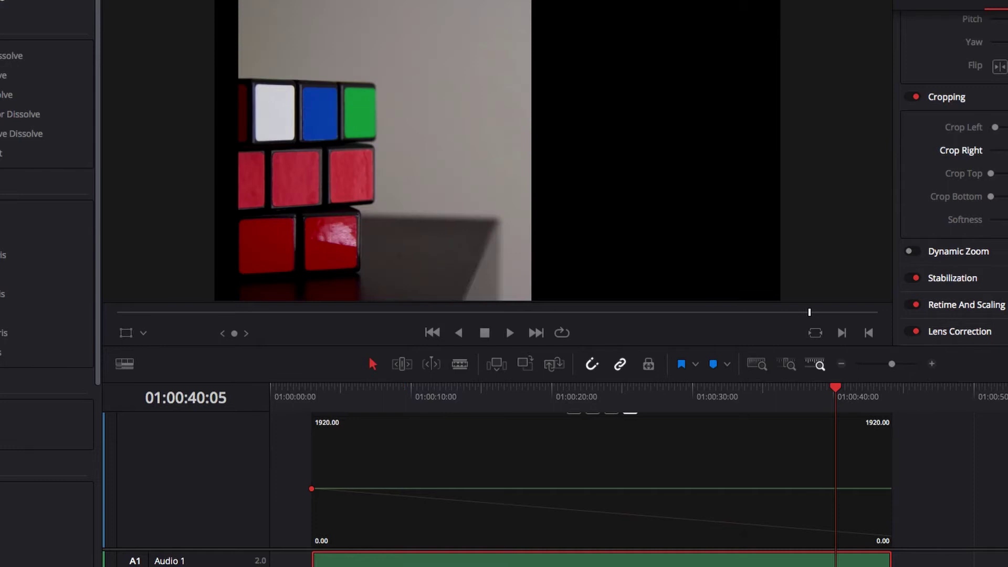
left_click_drag(835, 488, 909, 549)
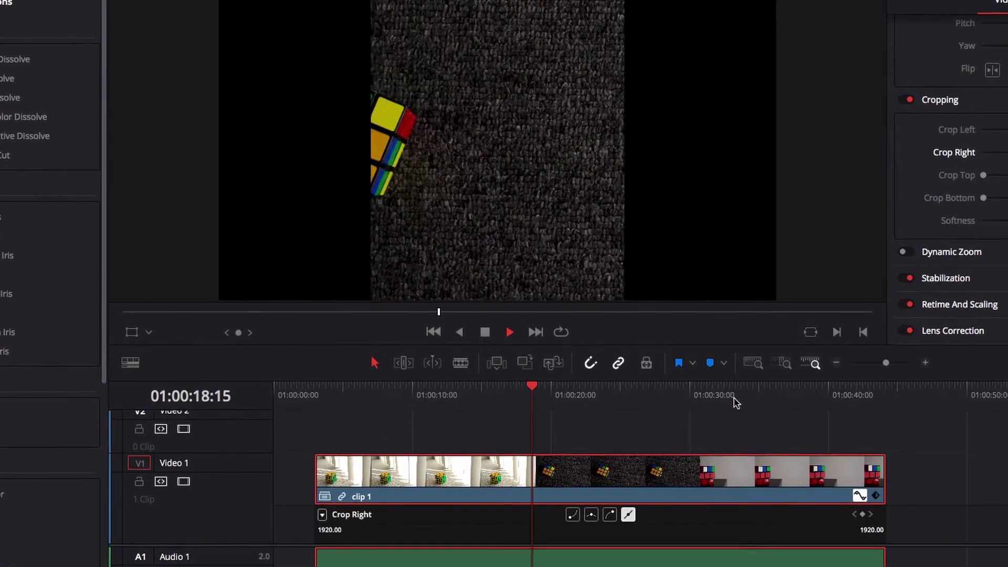
left_click(735, 396)
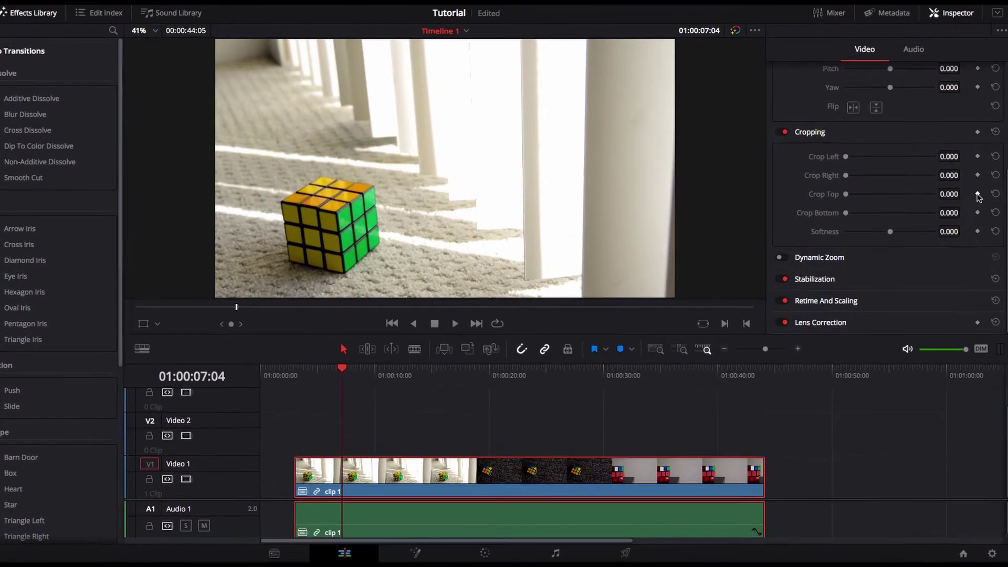
- Keyframe Crop Top high at the clip start, easing to 0 at the clip end
left_click(976, 203)
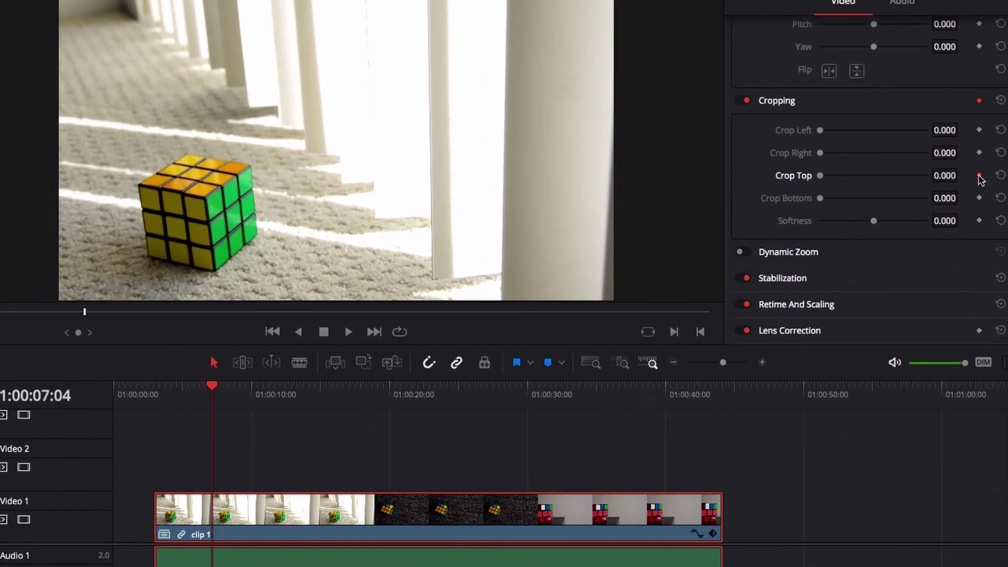
left_click(696, 533)
left_click_drag(212, 531, 157, 487)
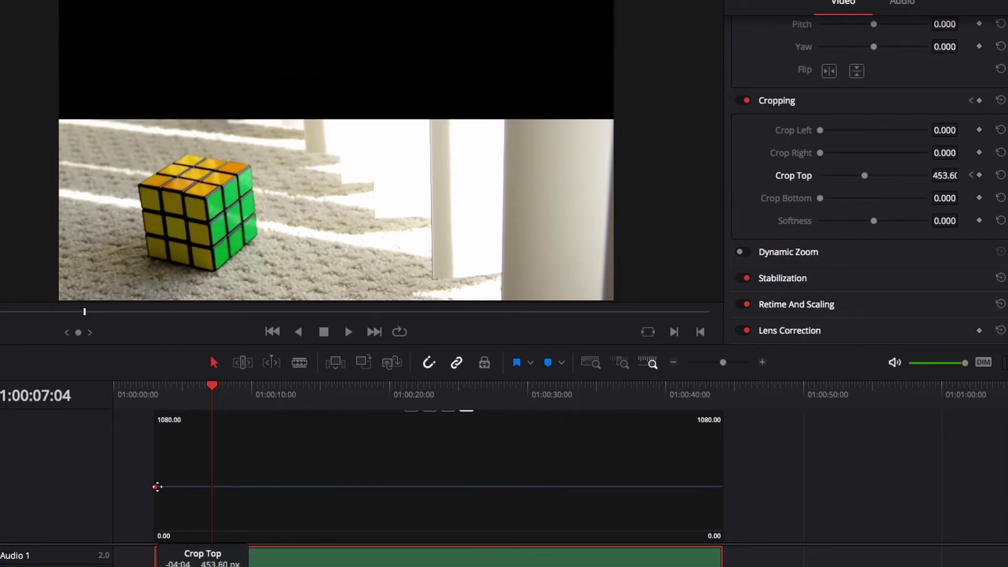
left_click(661, 391)
left_click(979, 175)
left_click_drag(661, 486, 743, 533)
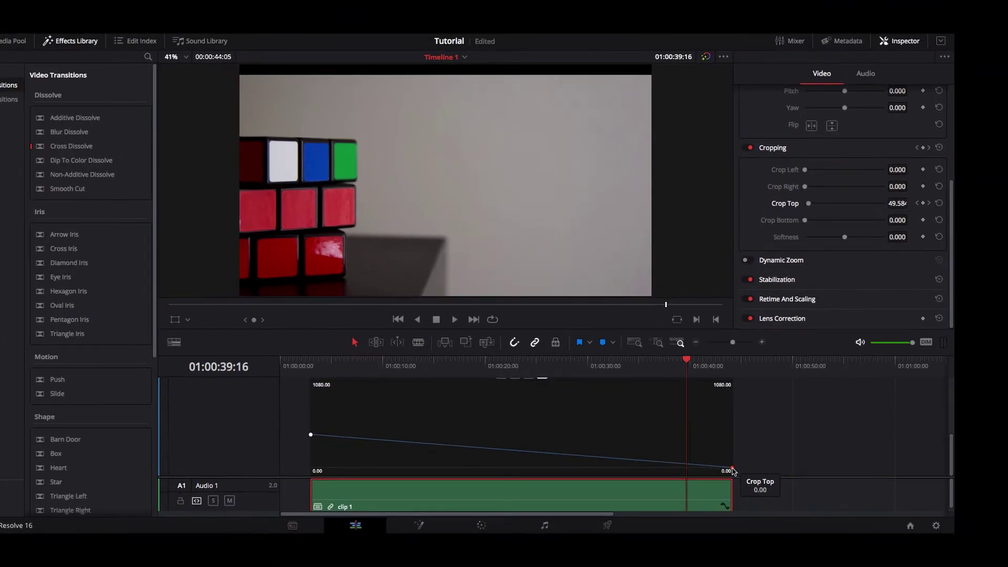
- Keyframe Crop Bottom from the clip start to 0 at 01:00:38:13, then preview
left_click(229, 389)
left_click(923, 221)
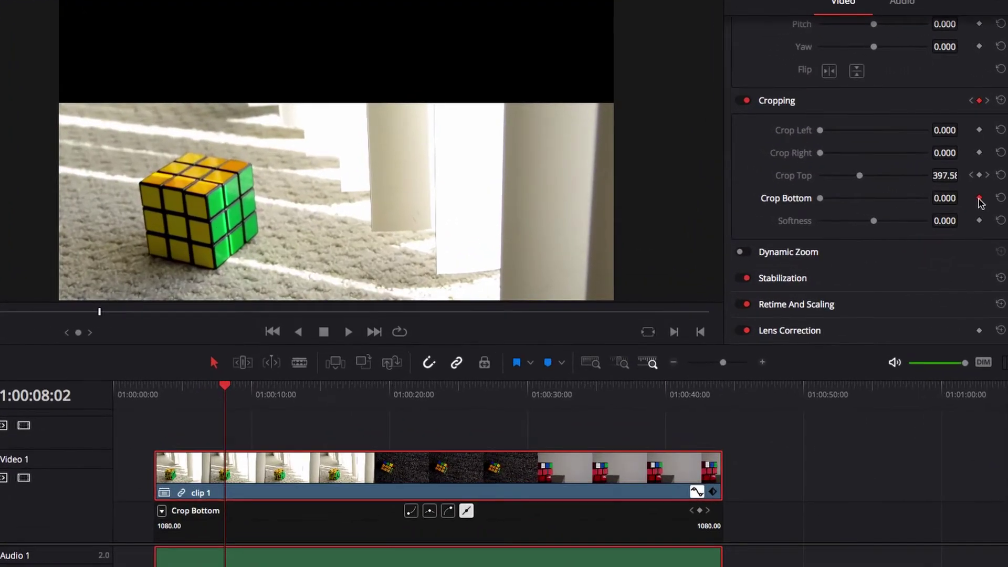
scroll(260, 531, "down", 2)
left_click_drag(226, 529, 146, 482)
left_click(645, 395)
left_click(979, 197)
left_click_drag(645, 487, 729, 535)
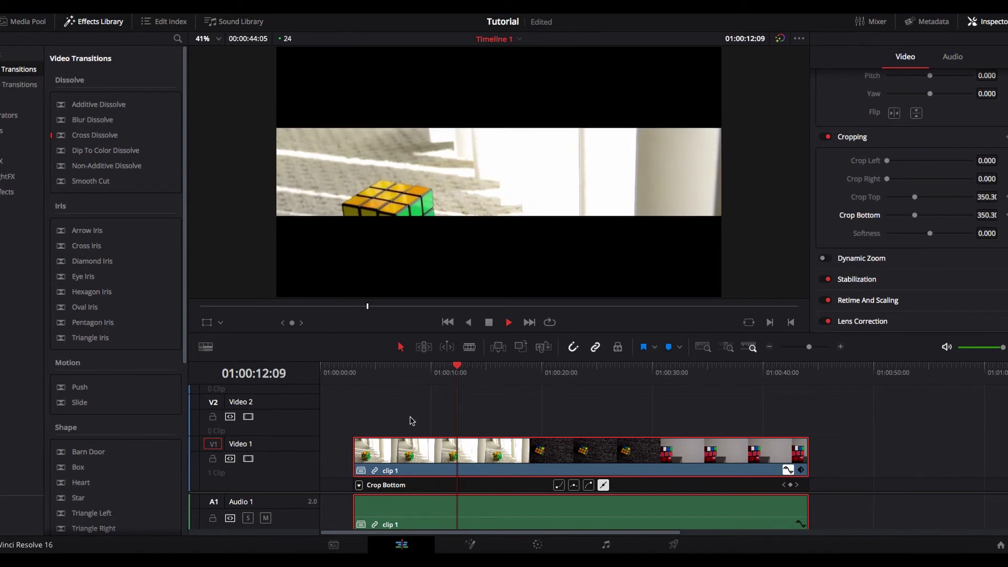
left_click(608, 374)
left_click(712, 371)
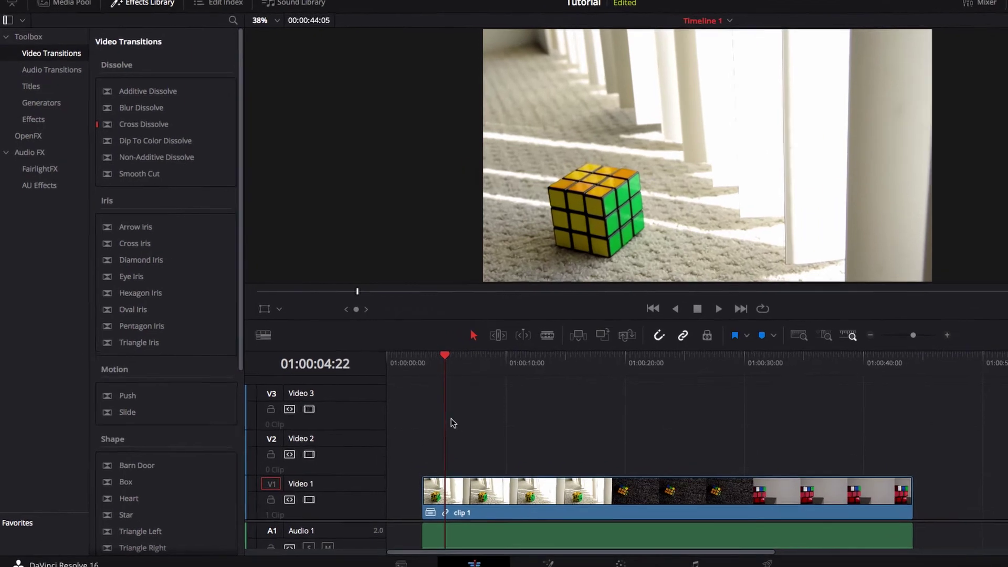
- Place a Solid Color on Video 2 and crop its left side to 1780 for a thin border
left_click(44, 129)
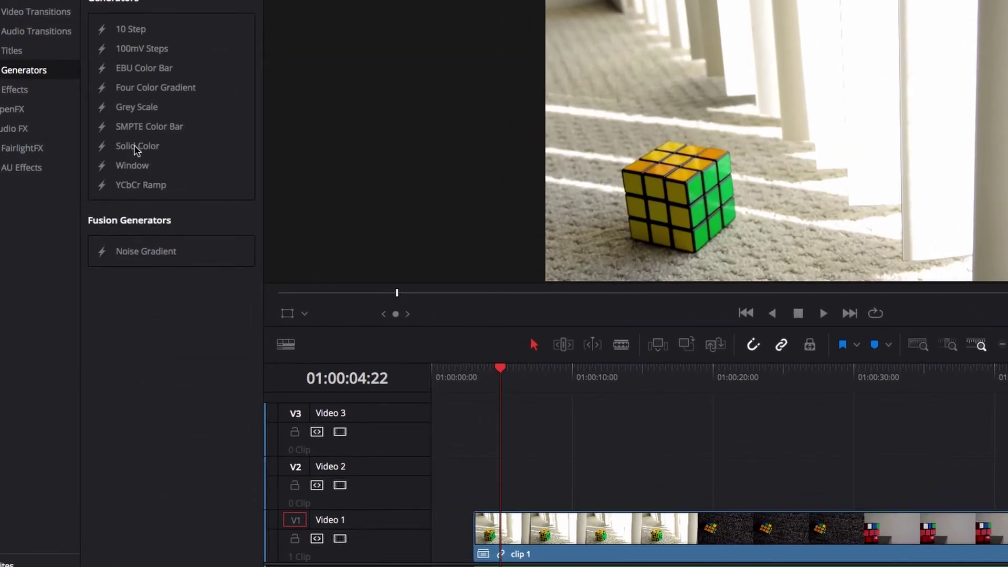
left_click_drag(132, 150, 1007, 485)
left_click(965, 12)
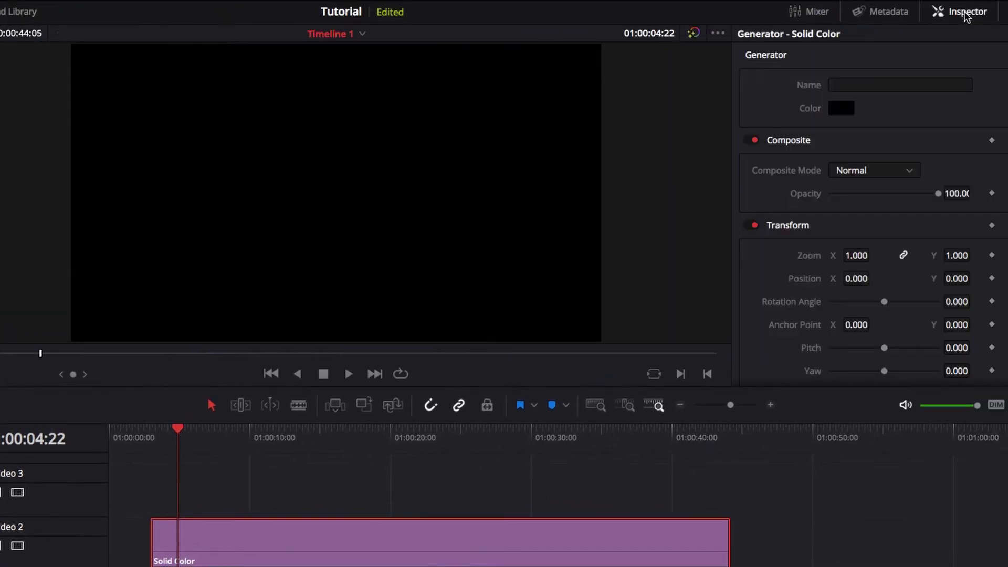
scroll(906, 295, "down", 5)
left_click_drag(831, 228, 840, 204)
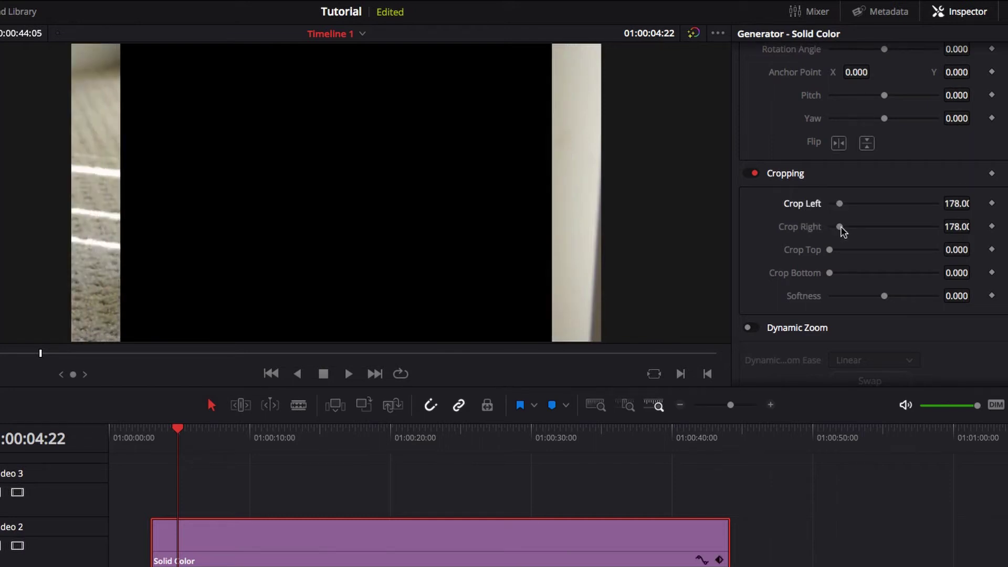
left_click_drag(842, 231, 931, 209)
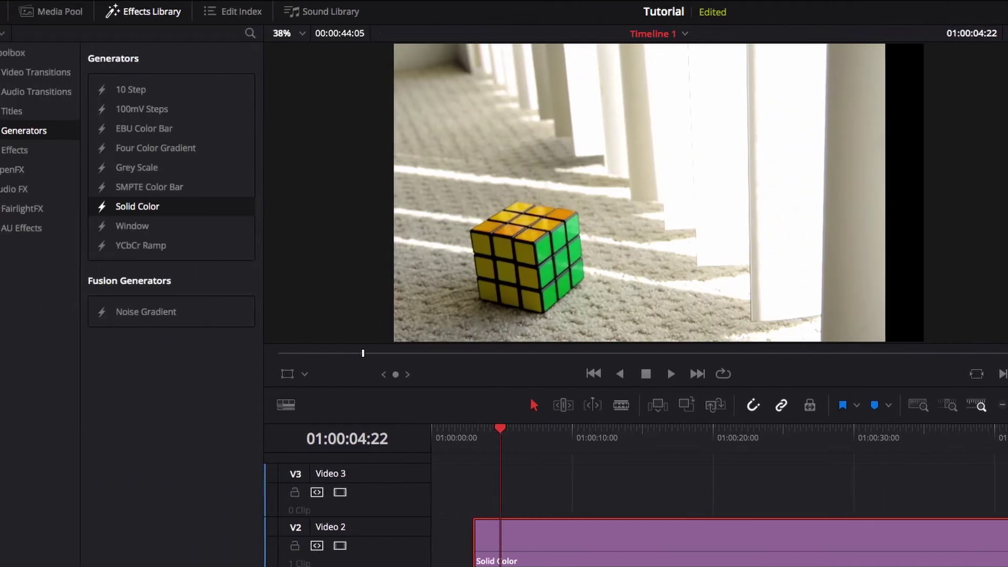
- Add a second Solid Color on Video 3, trimmed to end with the Video 2 solid
left_click_drag(139, 210, 477, 478)
left_click_drag(543, 486, 938, 528)
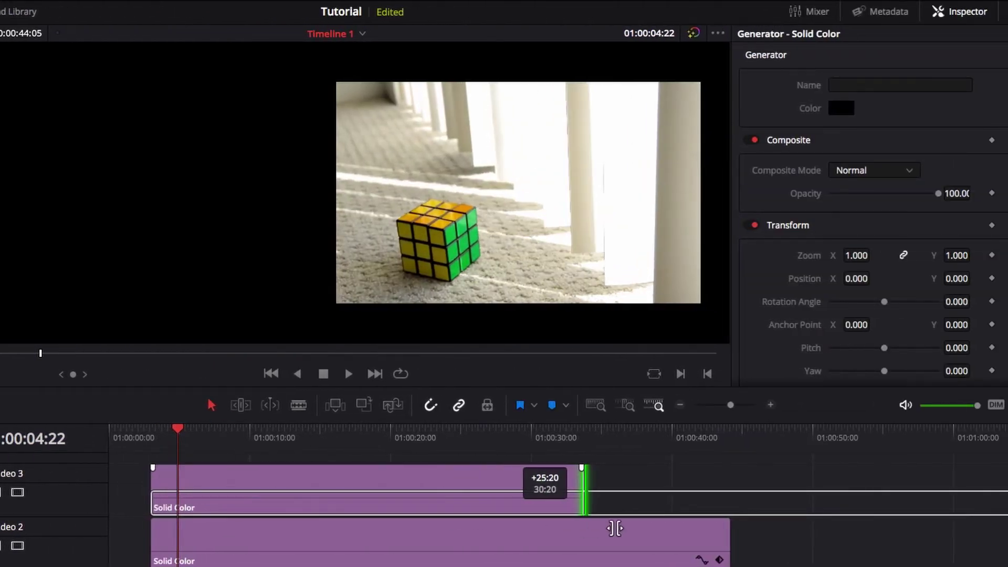
left_click_drag(615, 528, 727, 521)
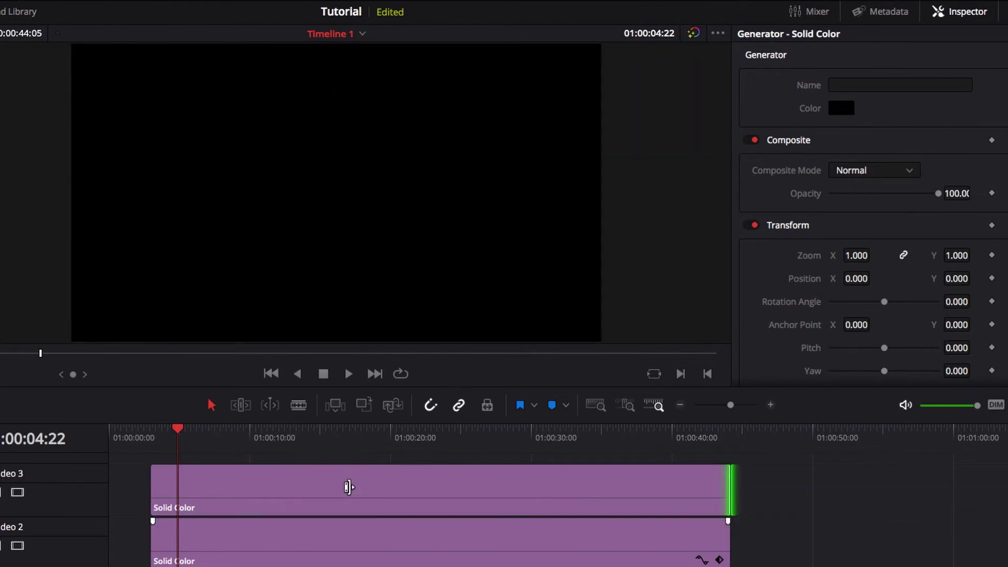
- Reset the solids' side crops to 0 and crop the Video 3 solid from the bottom
left_click(349, 487)
scroll(840, 263, "down", 5)
left_click_drag(830, 272, 933, 276)
left_click(562, 537)
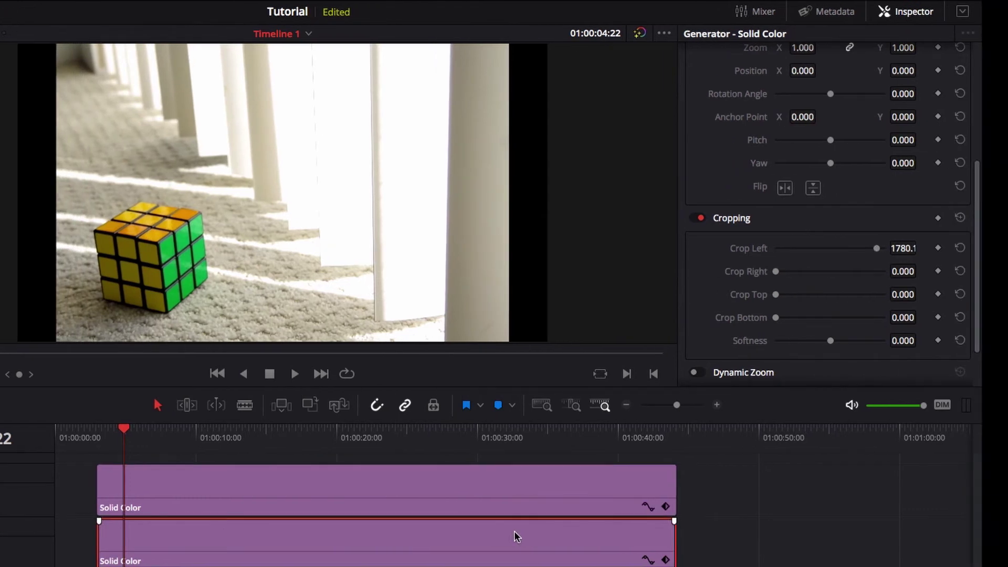
left_click(960, 249)
left_click(594, 472)
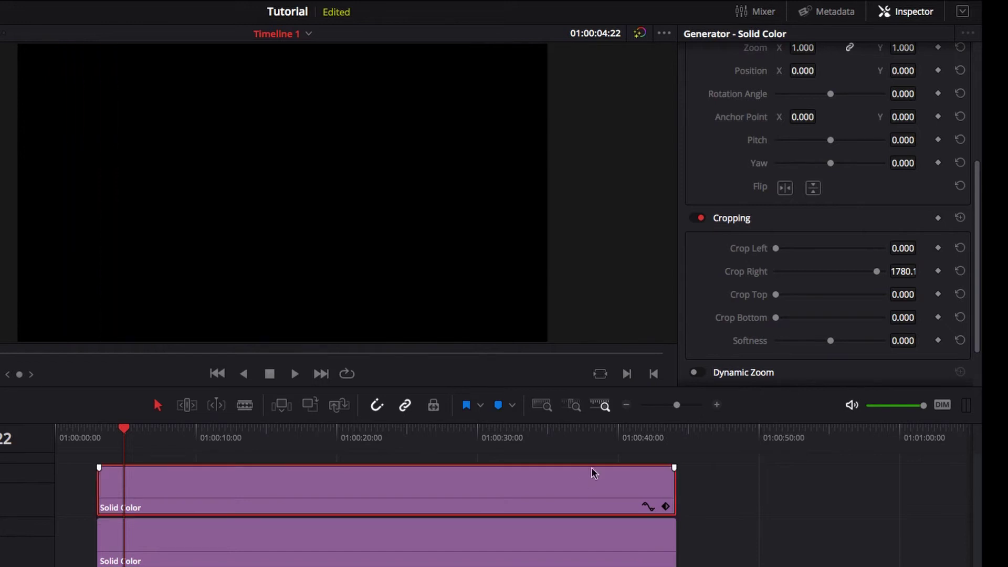
left_click(961, 272)
left_click(585, 536)
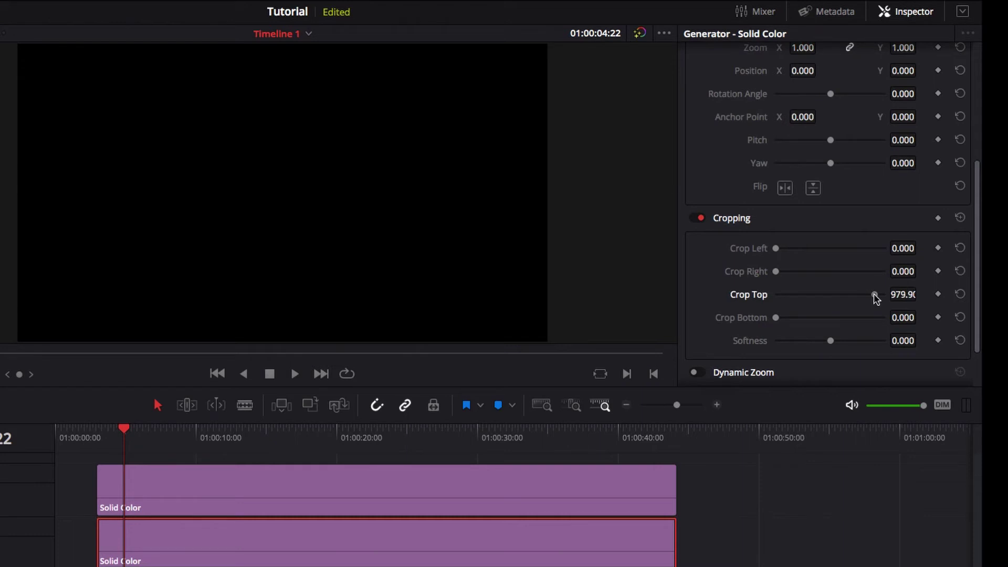
left_click(603, 488)
left_click_drag(776, 317, 876, 323)
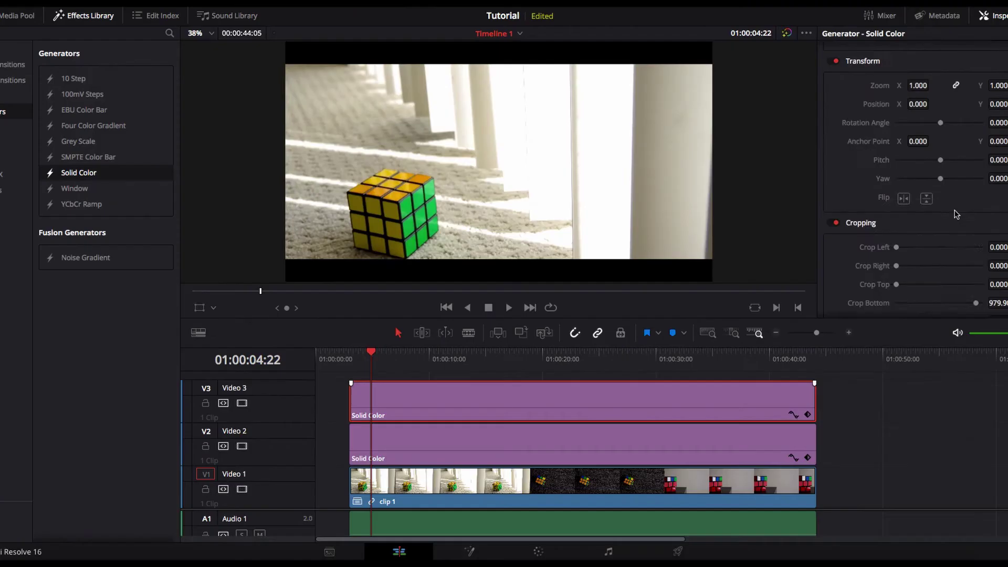
- Make both Solid Color layers white, then preview from 01:00:23:09 to 01:00:34:06
scroll(792, 110, "up", 5)
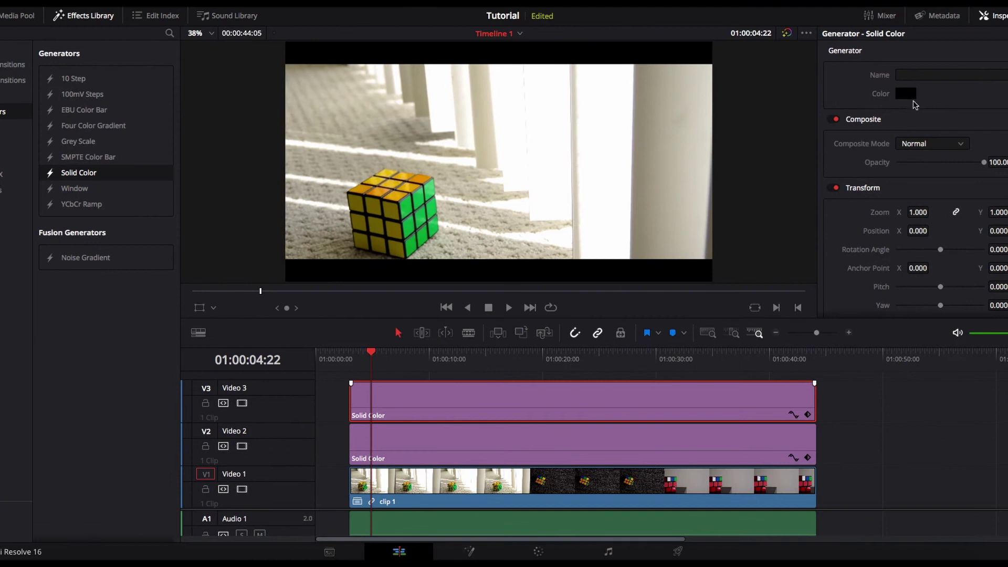
left_click(789, 110)
left_click_drag(75, 503, 8, 504)
left_click(101, 547)
left_click(655, 443)
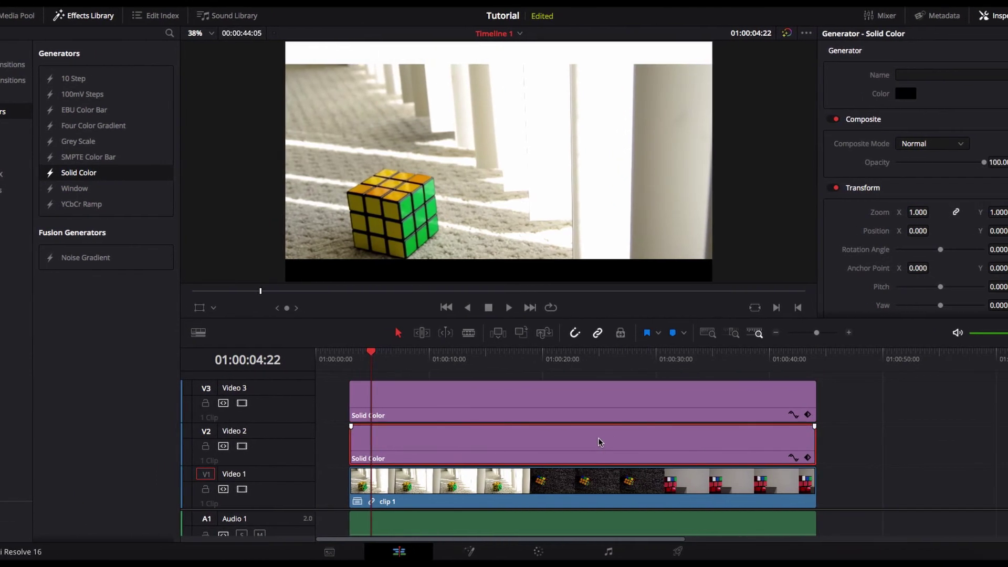
left_click(905, 93)
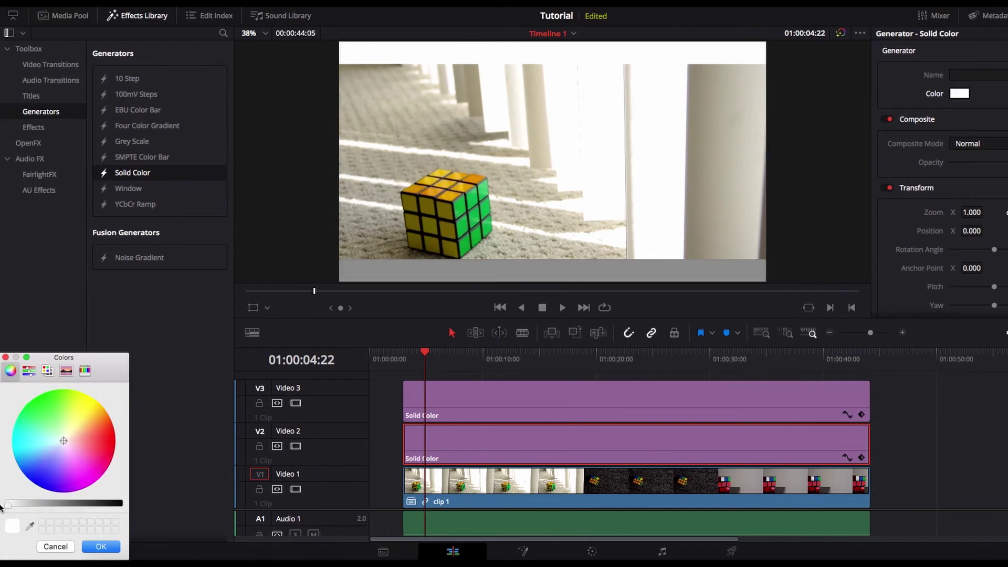
left_click(102, 548)
key("space")
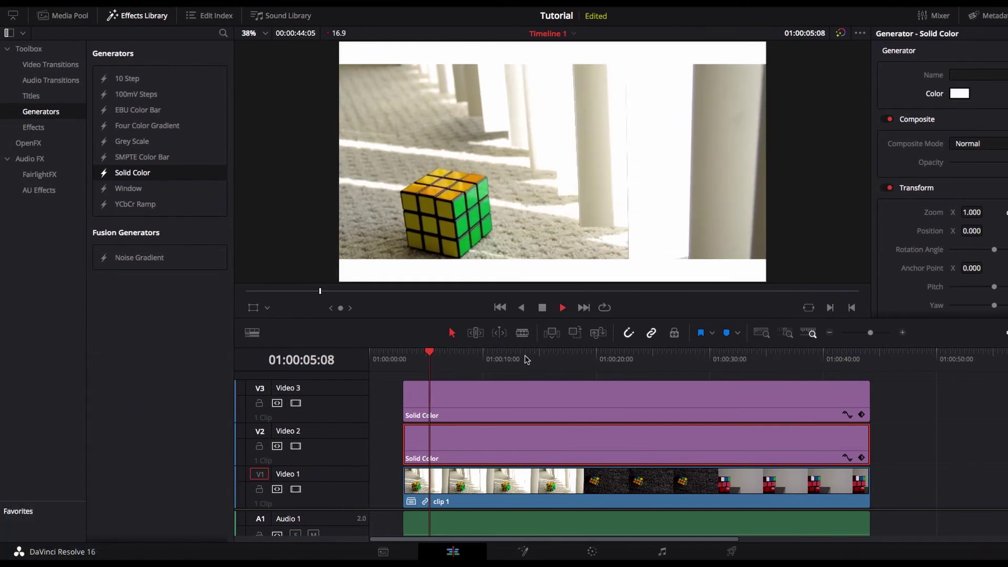
left_click(629, 359)
left_click_drag(628, 358, 758, 357)
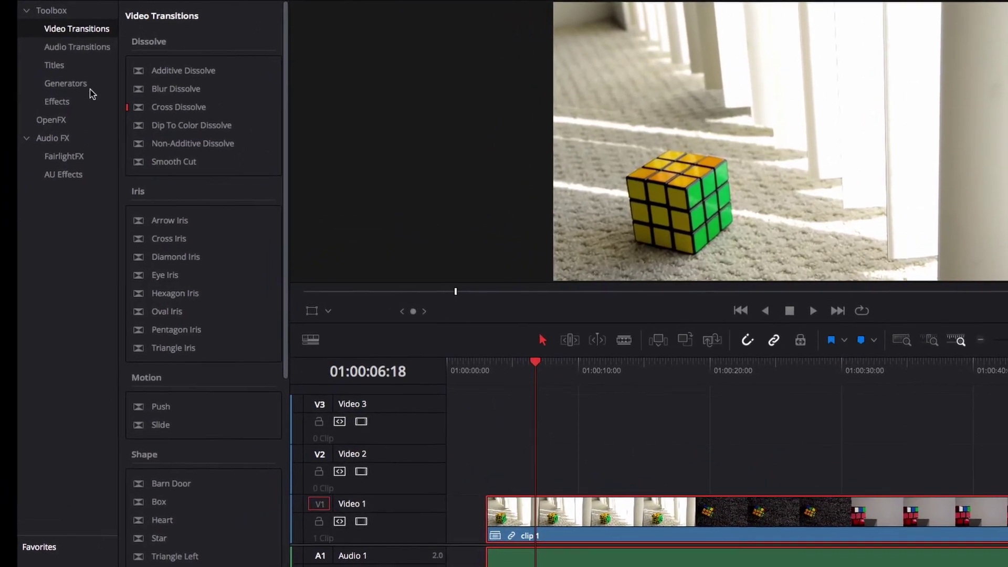
- Drop a Solid Color generator on Video 2 and stretch it to end with clip 1
left_click(71, 83)
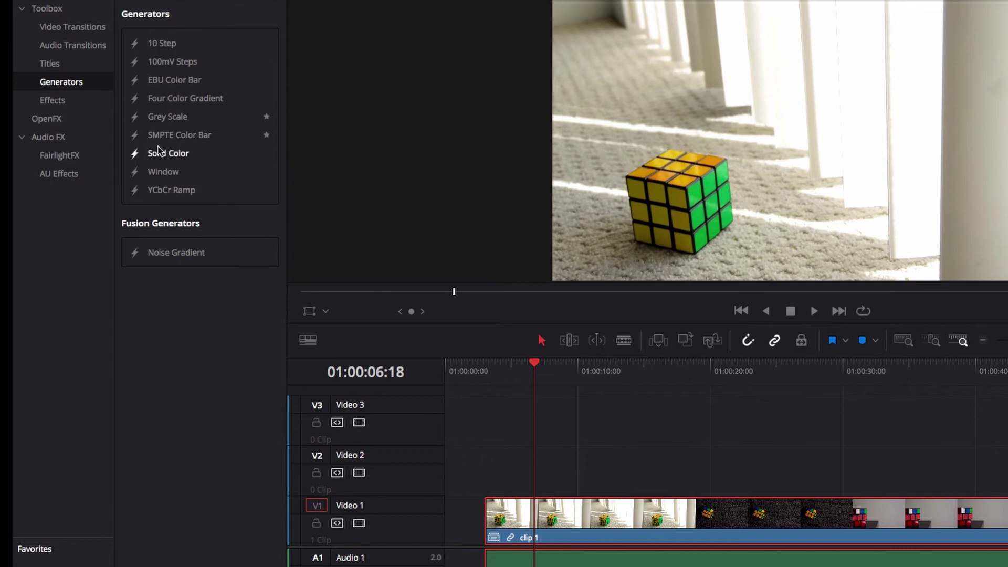
left_click(160, 154)
left_click_drag(165, 156, 904, 484)
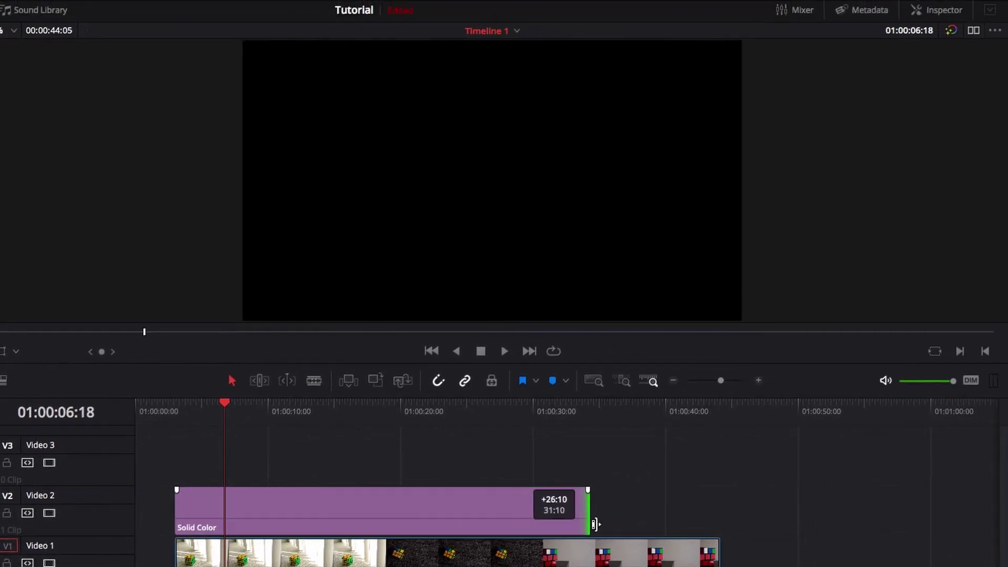
left_click_drag(595, 524, 718, 524)
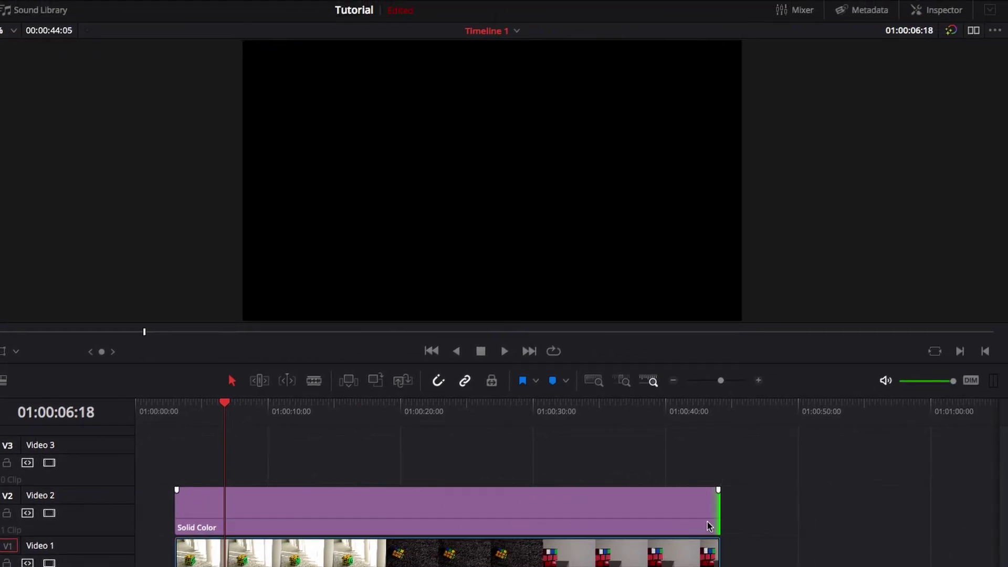
- Set a Crop Left keyframe of about 1152 px at the solid's start
left_click(939, 11)
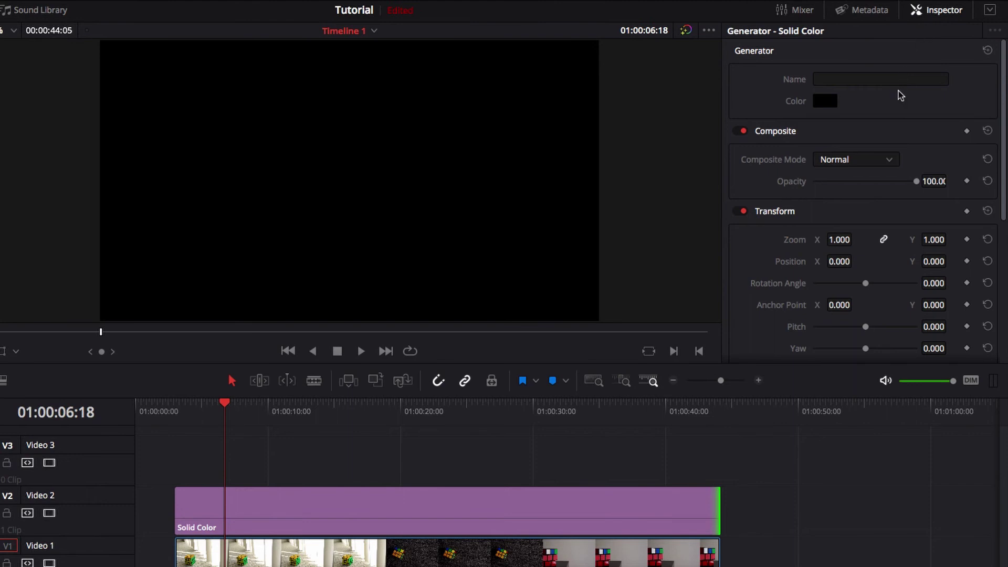
scroll(900, 217, "down", 8)
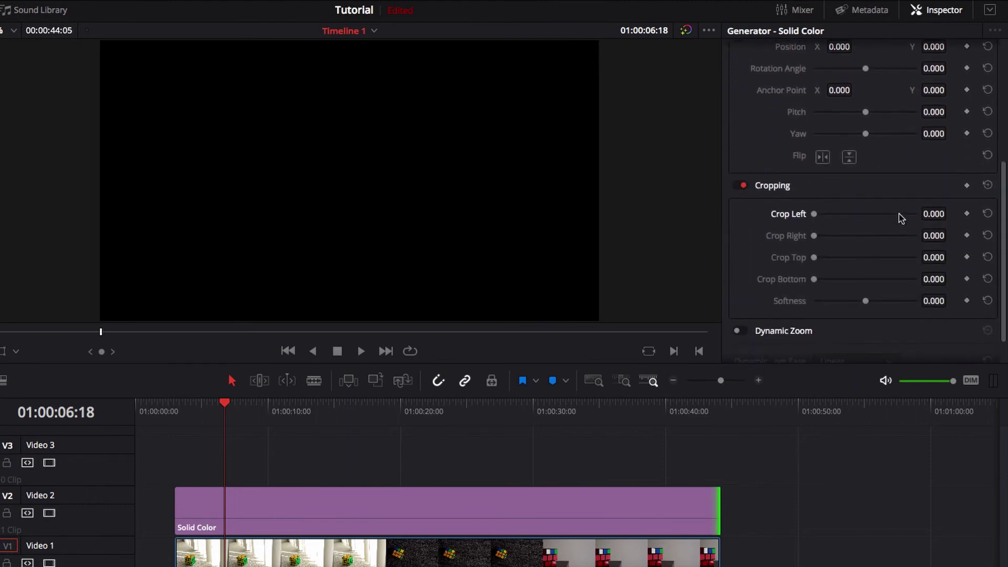
scroll(899, 213, "down", 1)
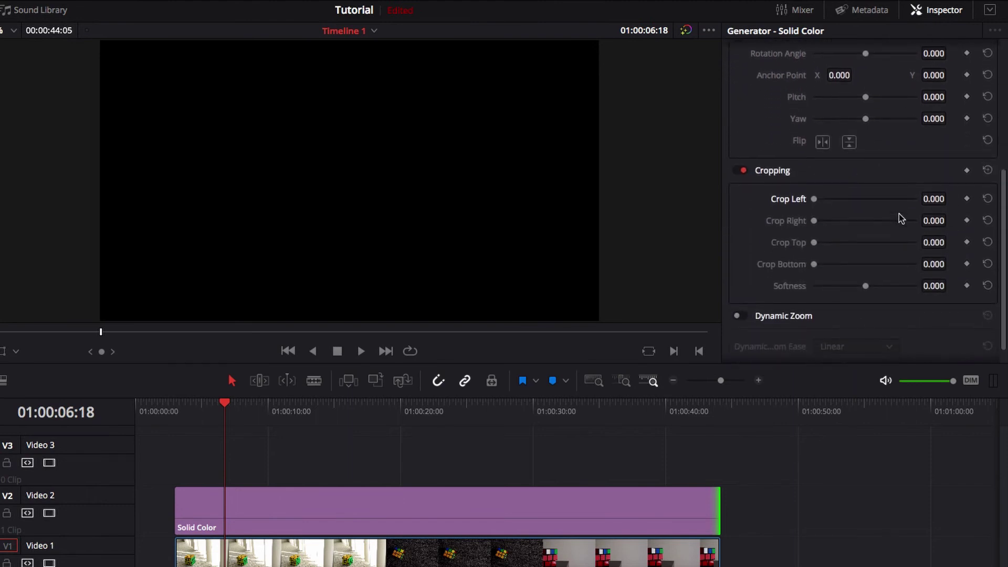
left_click(967, 199)
left_click(693, 465)
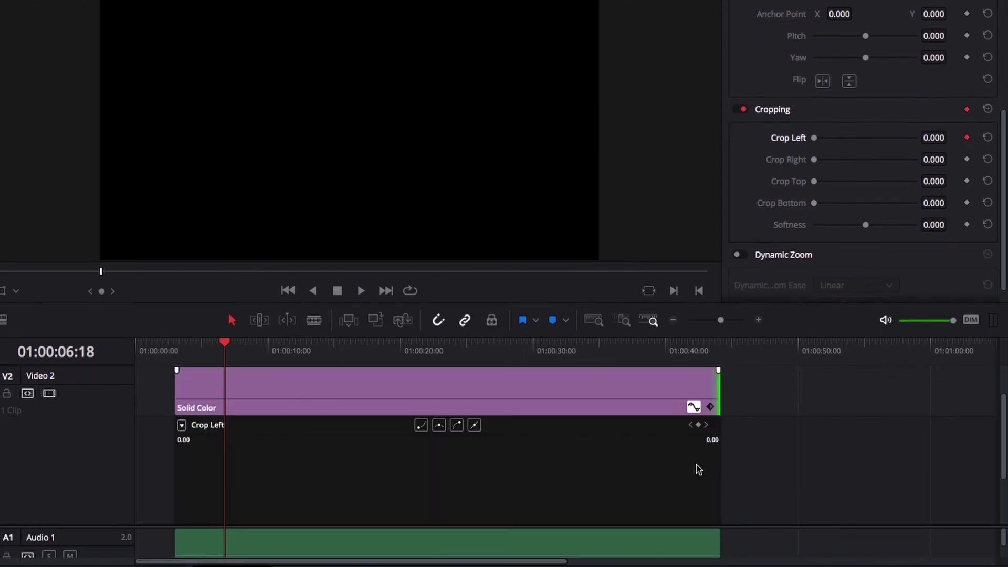
scroll(230, 483, "down", 3)
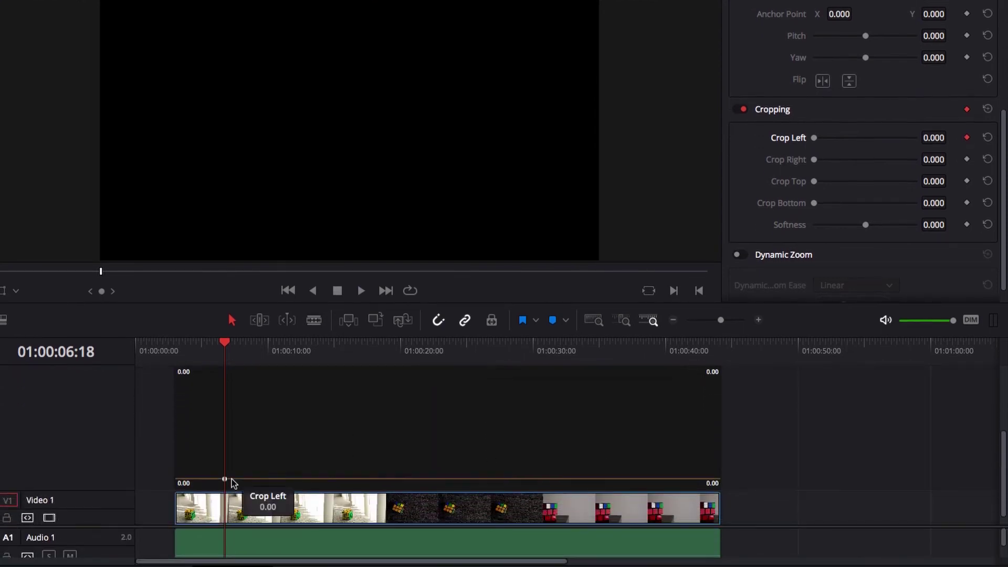
left_click_drag(224, 474, 173, 412)
- Add an ending Crop Left keyframe past 1800 px at the clip end, and scrub to preview
left_click(645, 348)
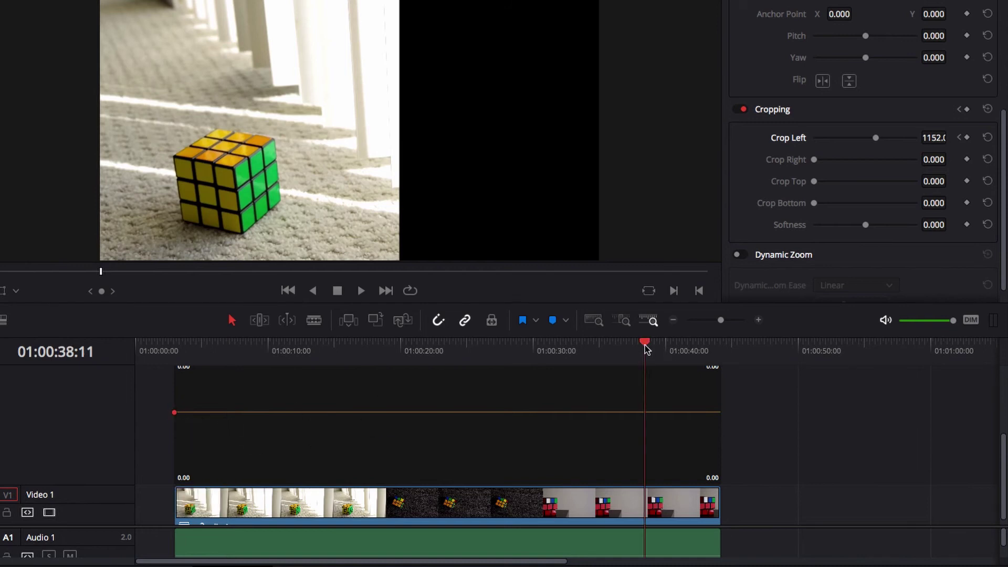
left_click(968, 138)
left_click_drag(645, 412, 721, 446)
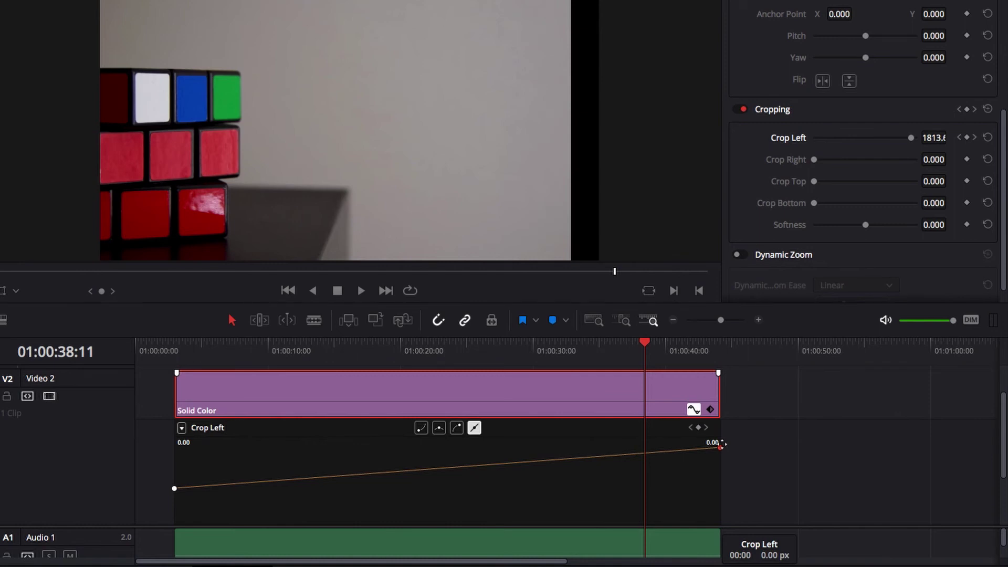
left_click_drag(251, 348, 723, 353)
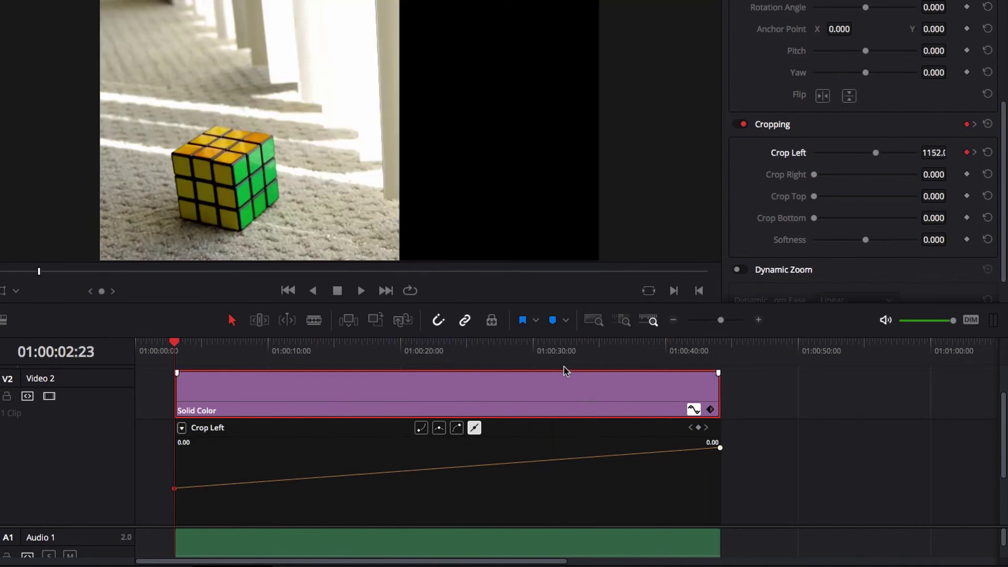
- Place a Solid Color on Video 3 and extend it to end with Video 2
left_click(692, 409)
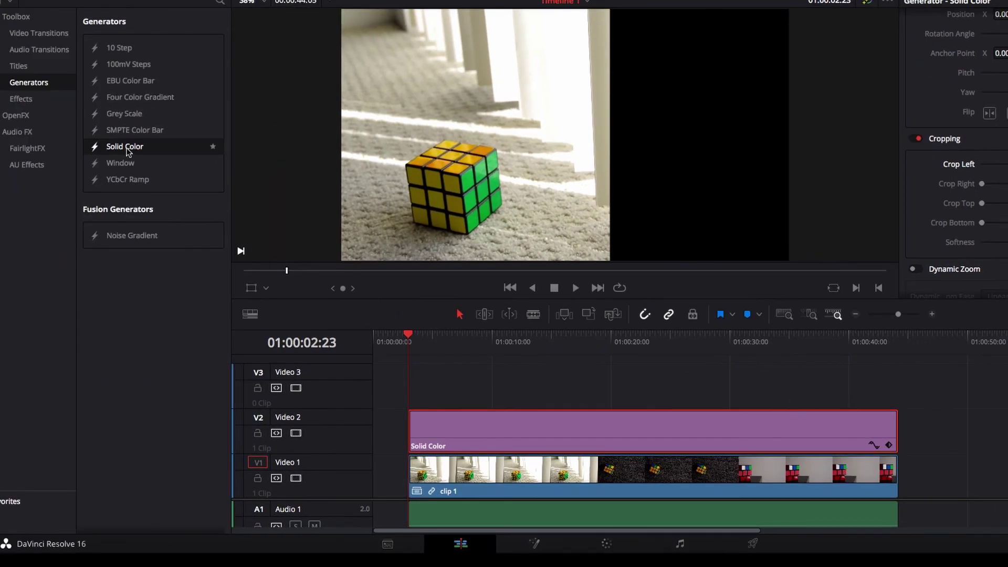
left_click_drag(127, 148, 888, 396)
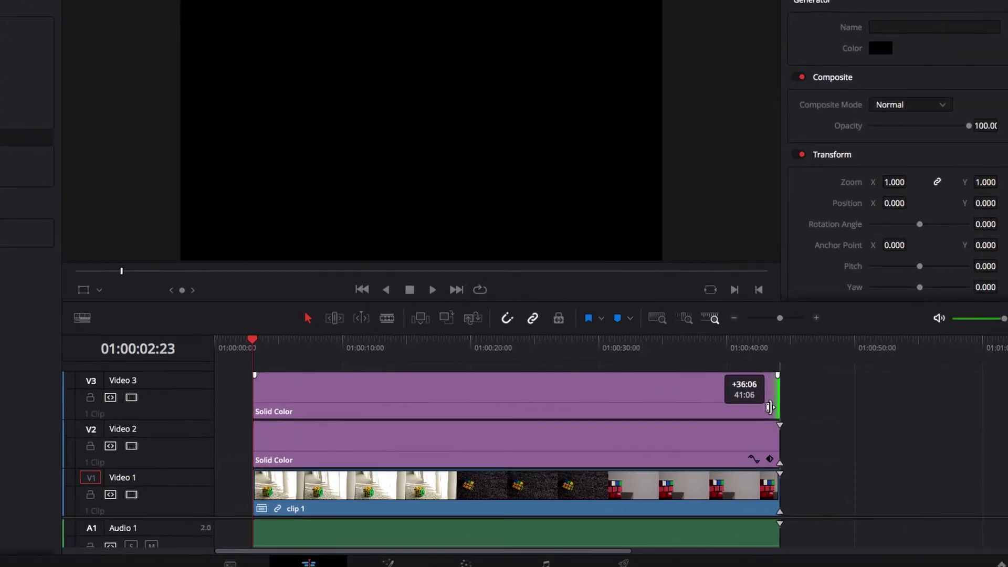
left_click_drag(769, 407, 770, 406)
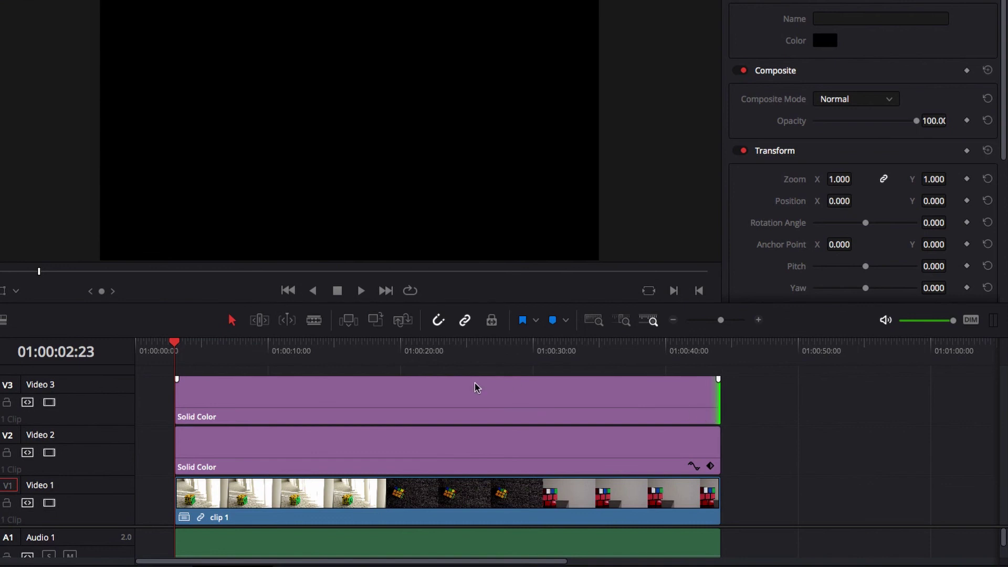
- Keyframe the Video 3 solid's Crop Right rising from about 1152 px to the clip end, then preview
left_click(338, 395)
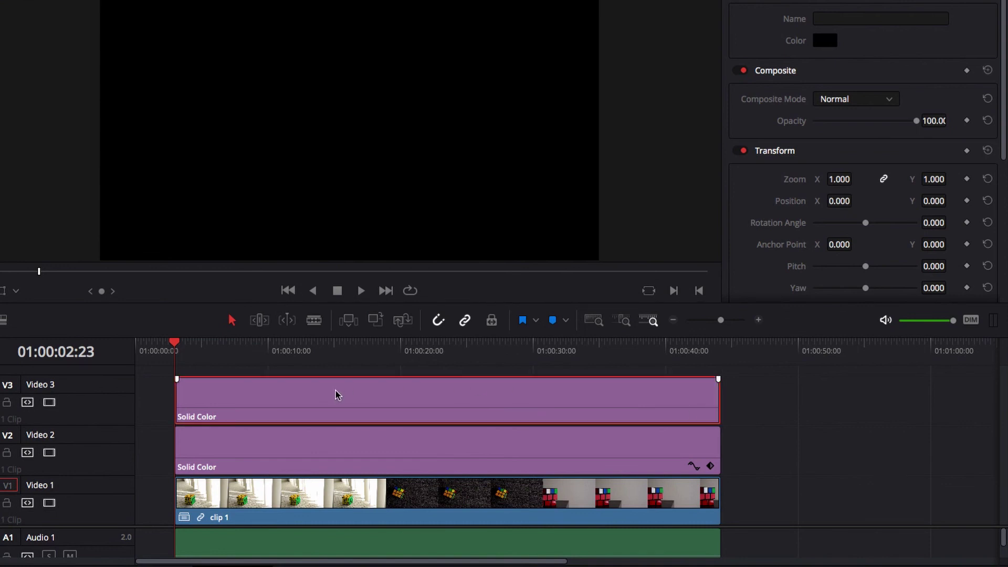
scroll(968, 160, "down", 5)
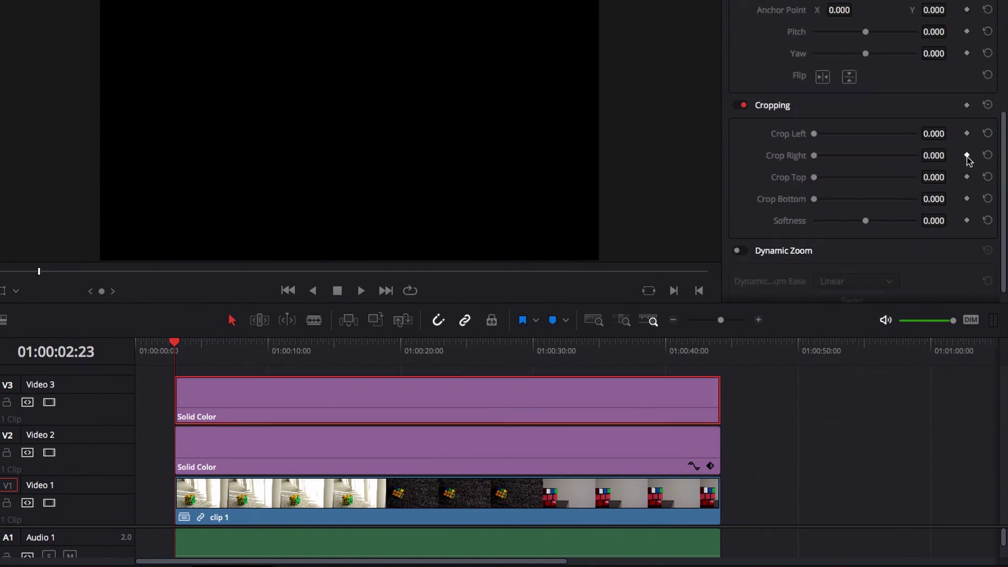
left_click(967, 156)
left_click(693, 417)
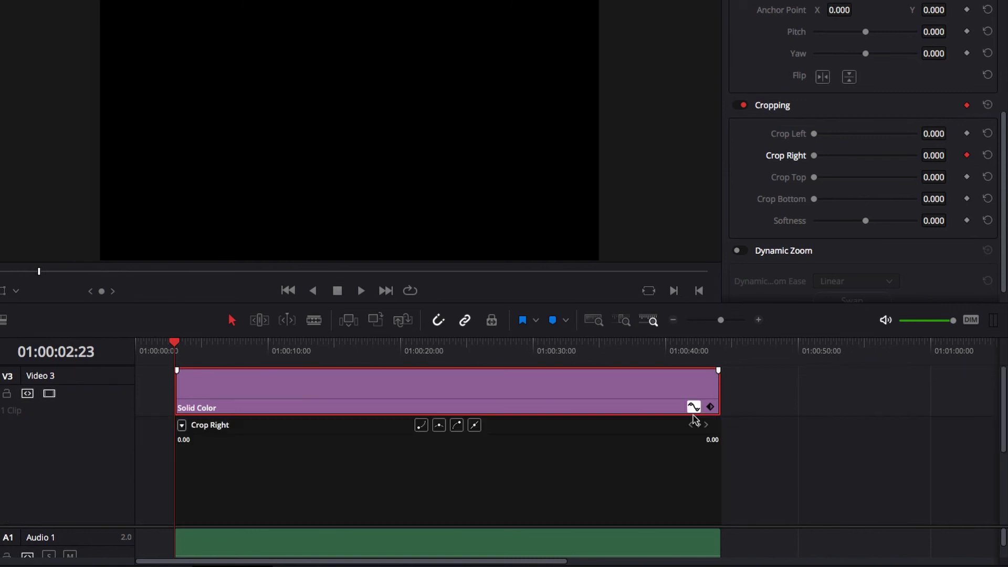
scroll(210, 491, "down", 4)
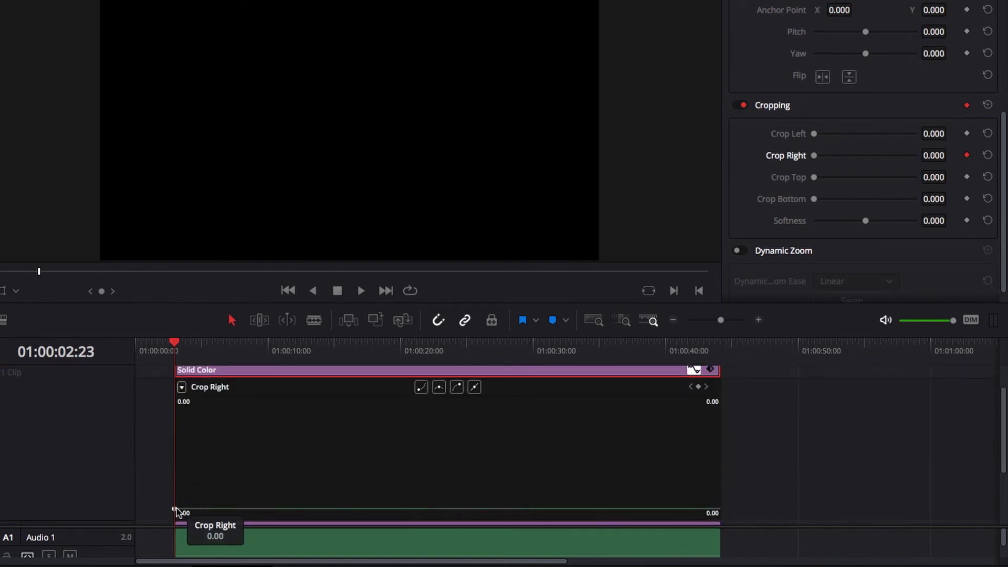
left_click_drag(176, 508, 181, 447)
left_click(660, 347)
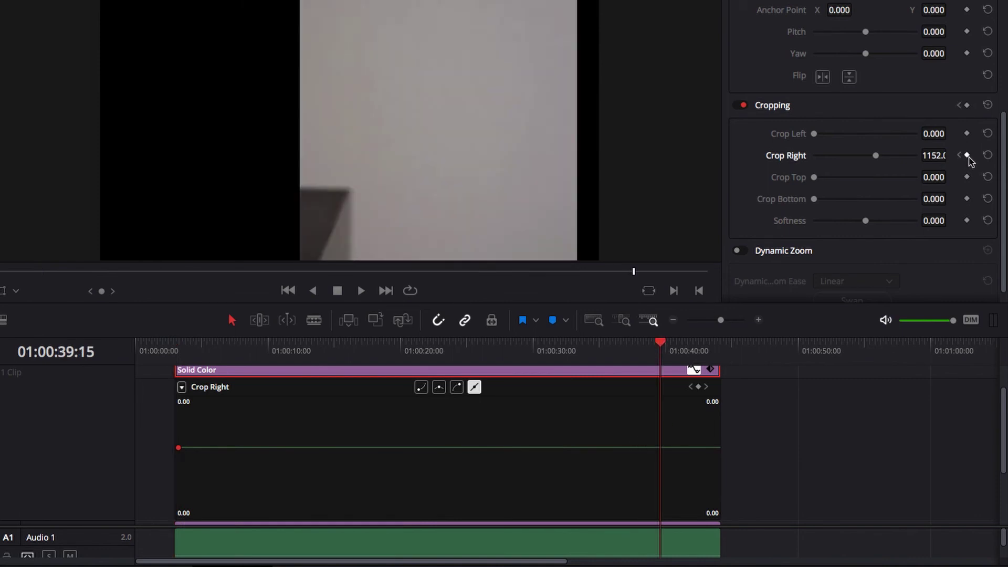
left_click_drag(660, 447, 739, 401)
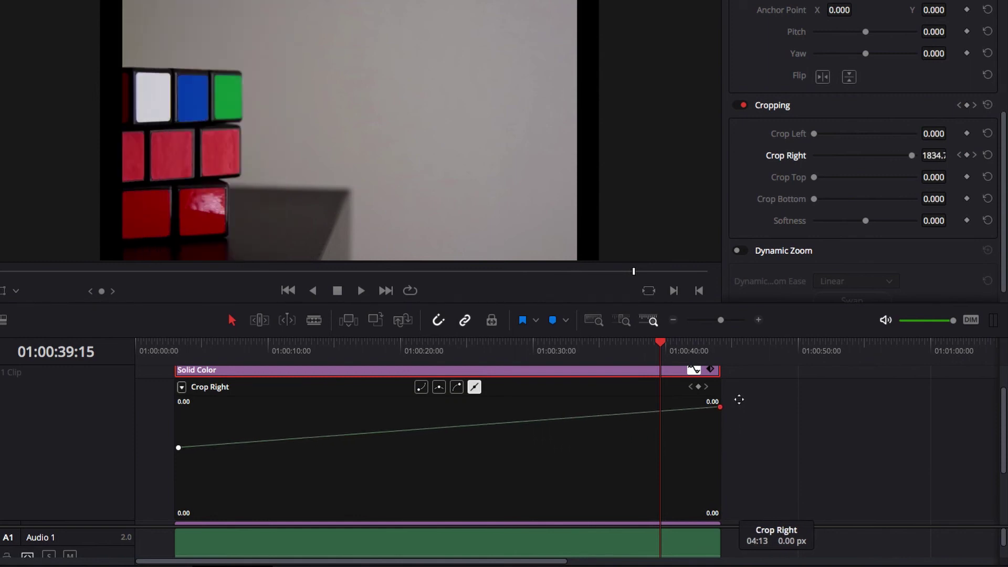
left_click_drag(206, 346, 353, 348)
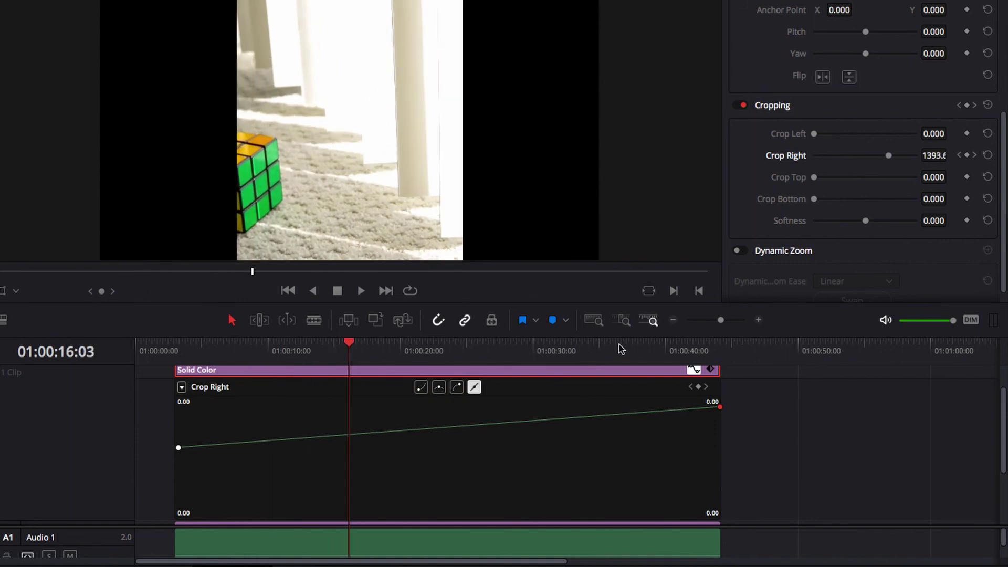
left_click(607, 346)
left_click_drag(607, 347, 717, 350)
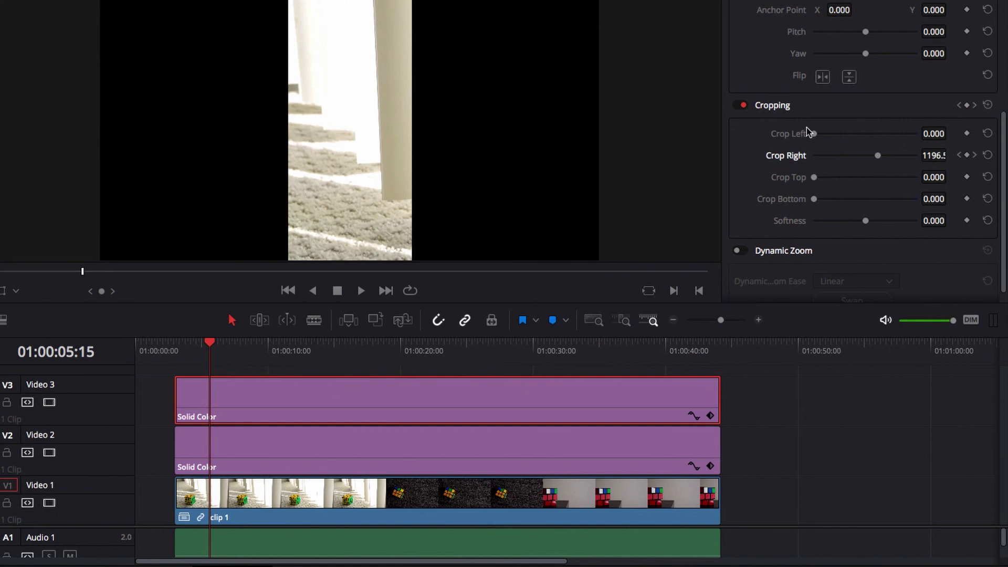
- Change the Video 3 Solid Color layer's colour from black to white
scroll(896, 111, "up", 5)
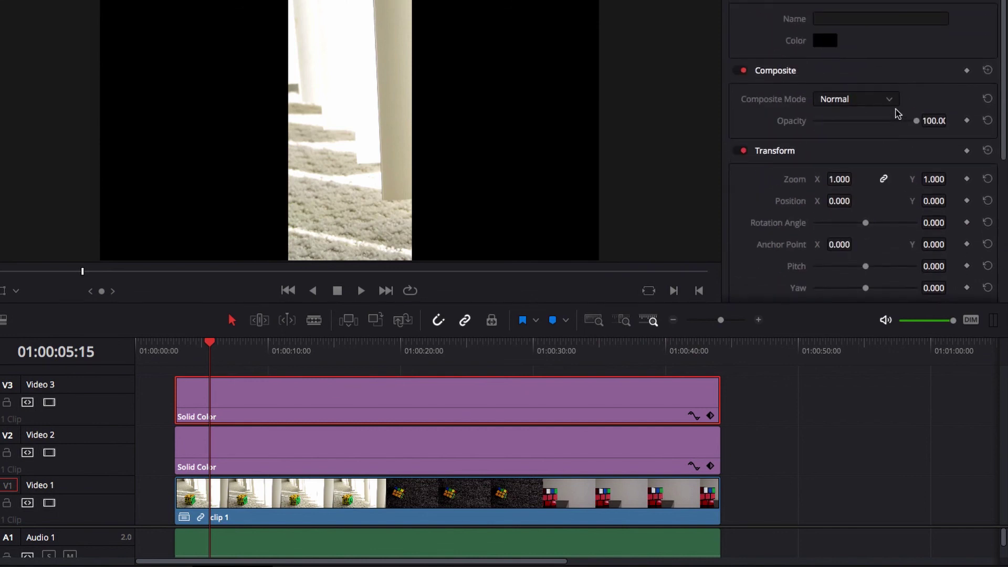
left_click(827, 42)
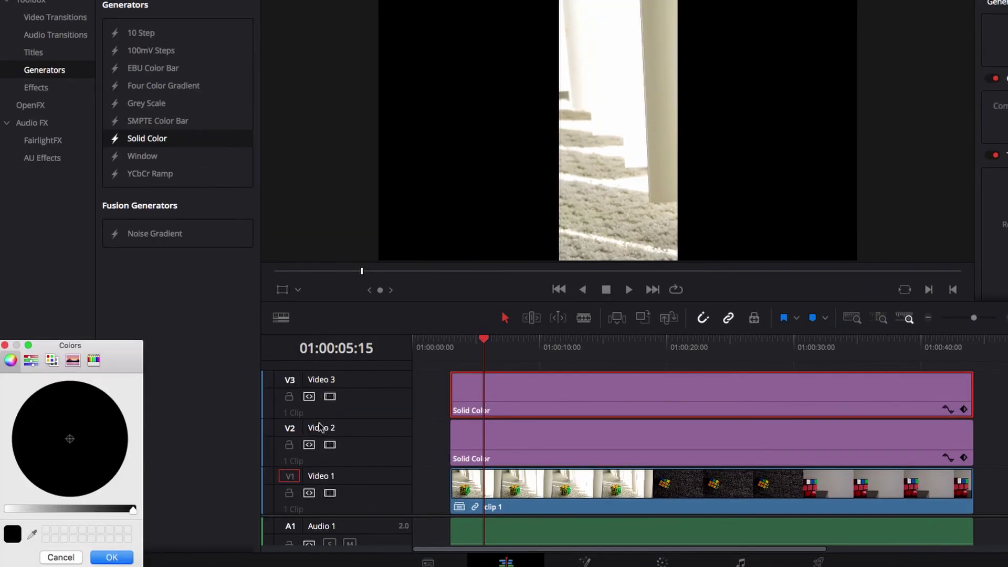
left_click_drag(133, 512, 2, 515)
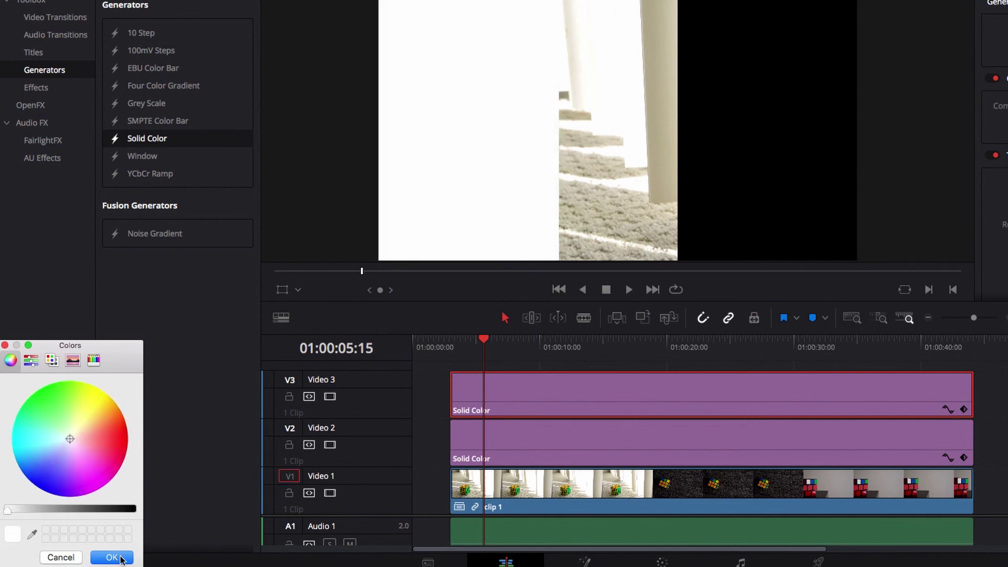
left_click(112, 558)
- Make the Video 2 Solid Color clip white too, then scrub forward to preview the white wipe
left_click(531, 434)
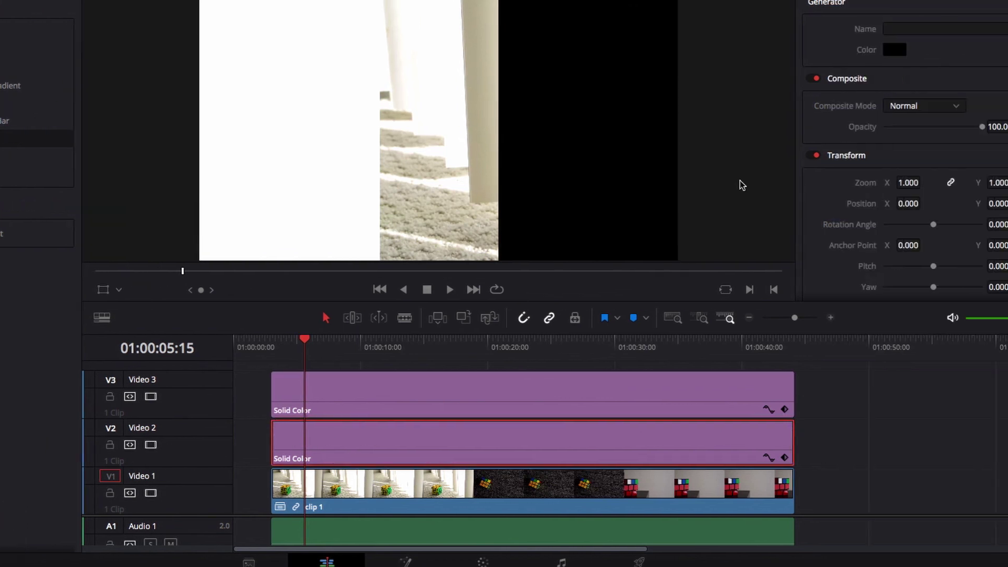
left_click(859, 50)
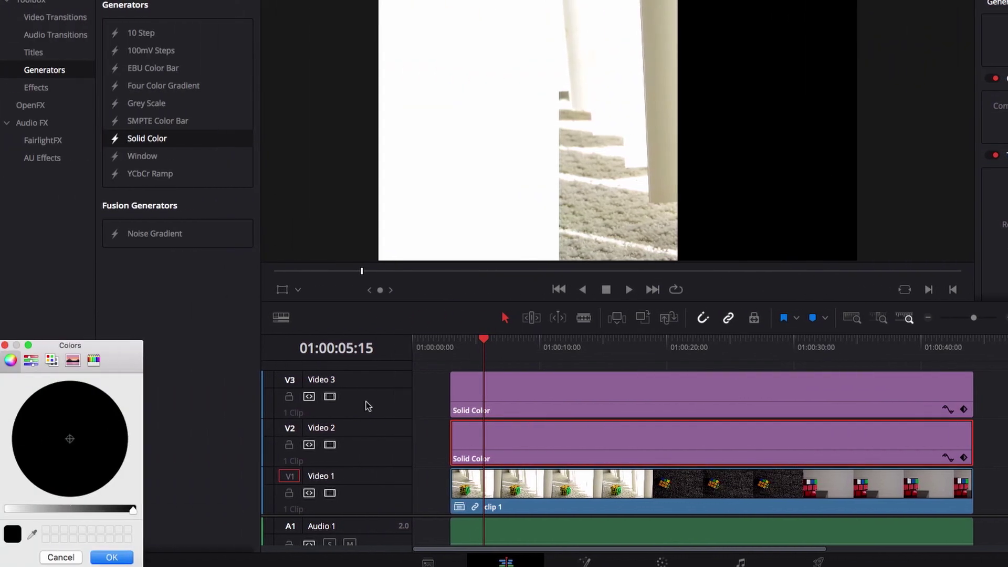
left_click_drag(134, 510, 1, 513)
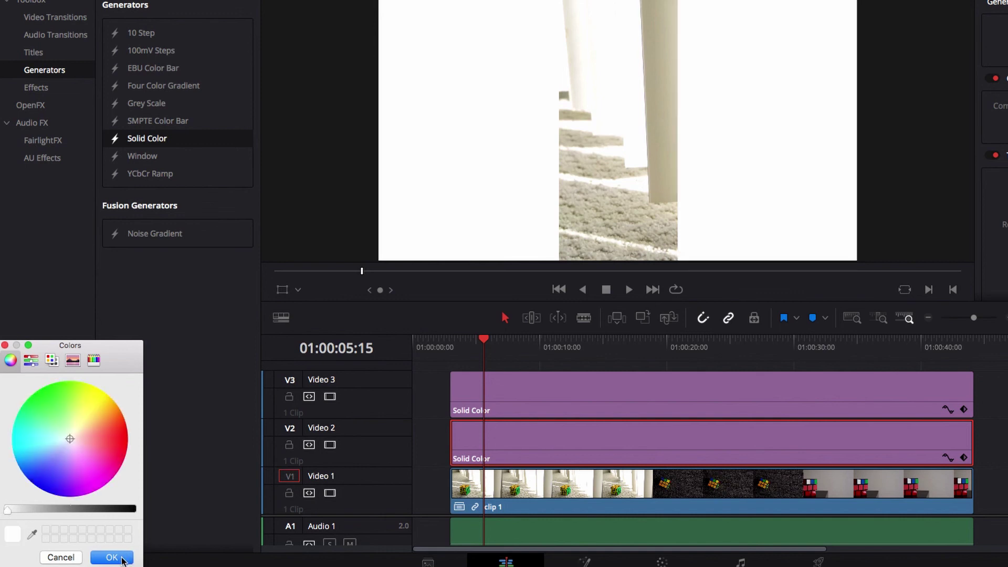
left_click(111, 557)
left_click_drag(484, 338, 719, 348)
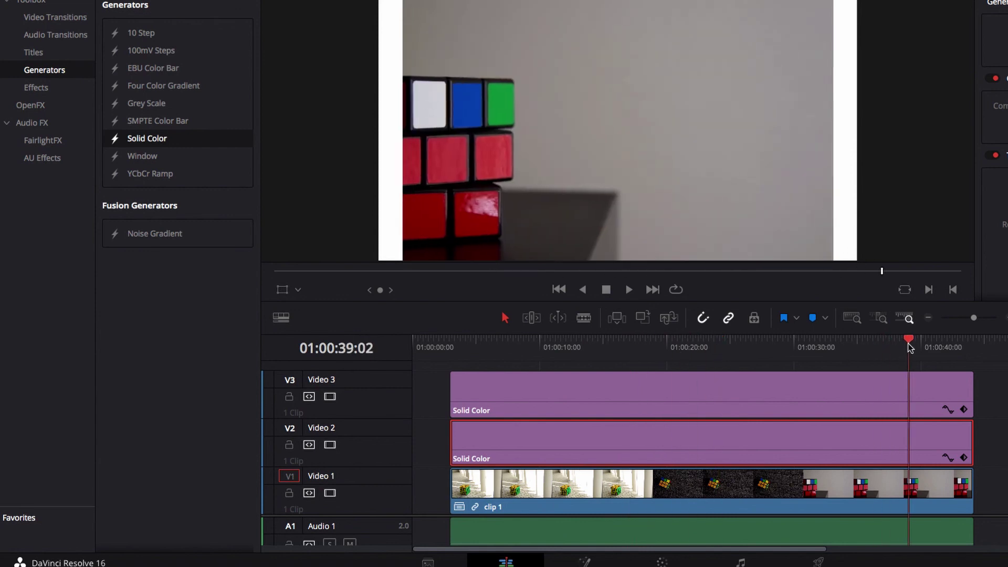